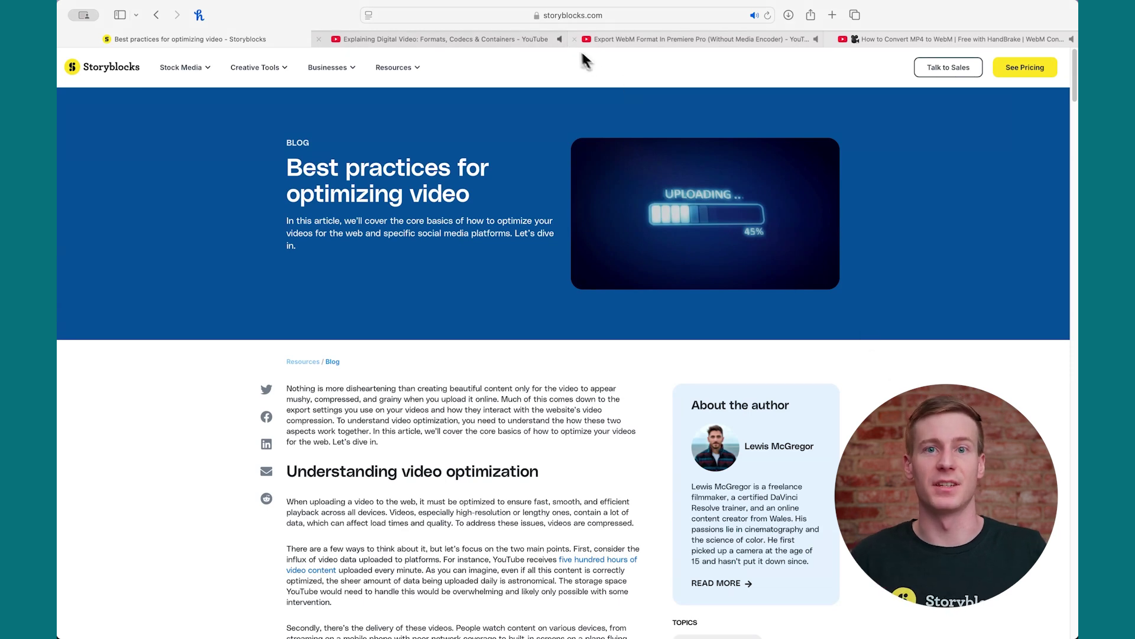
# - Watch the three YouTube video-format explainers, then download HandBrake 1.9.2 for macOS from handbrake.fr
pyautogui.click(547, 40)
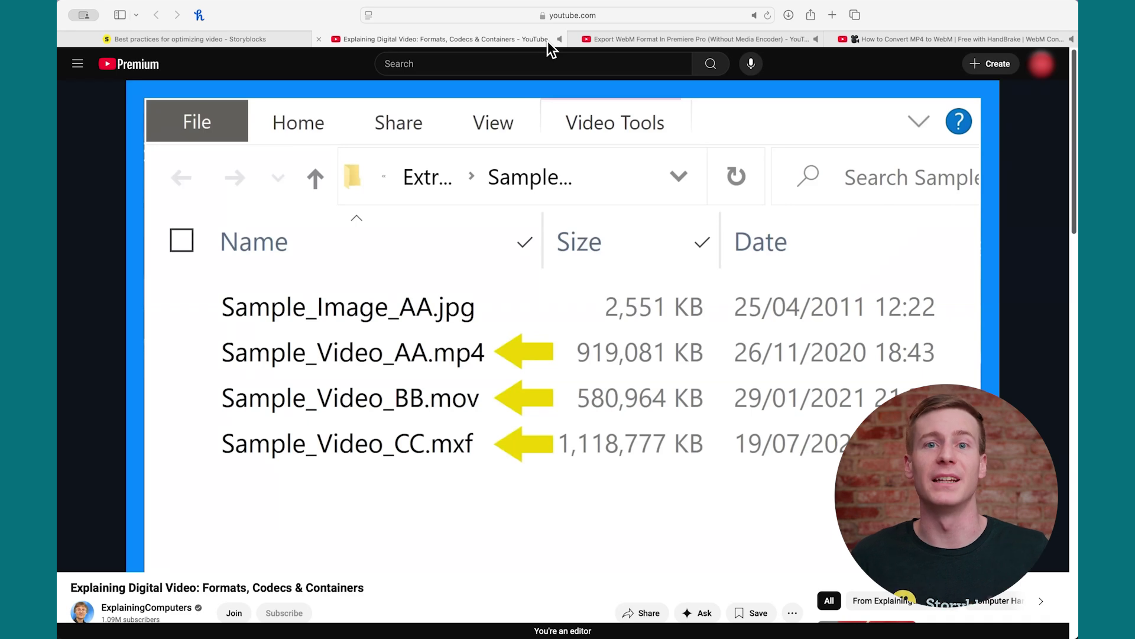
pyautogui.click(668, 43)
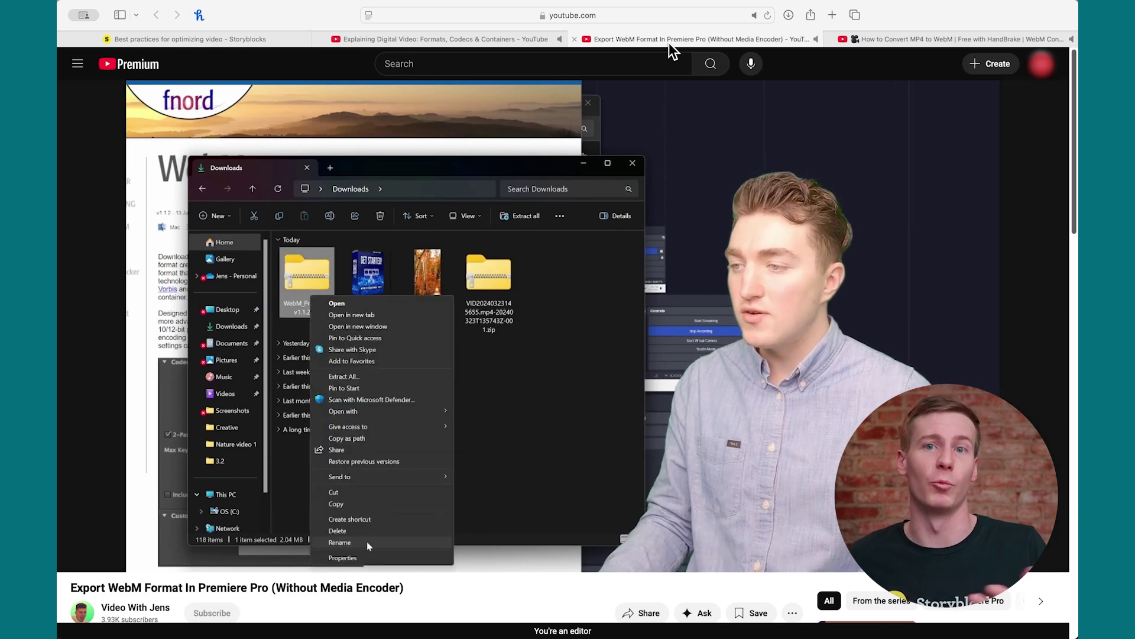
pyautogui.click(906, 41)
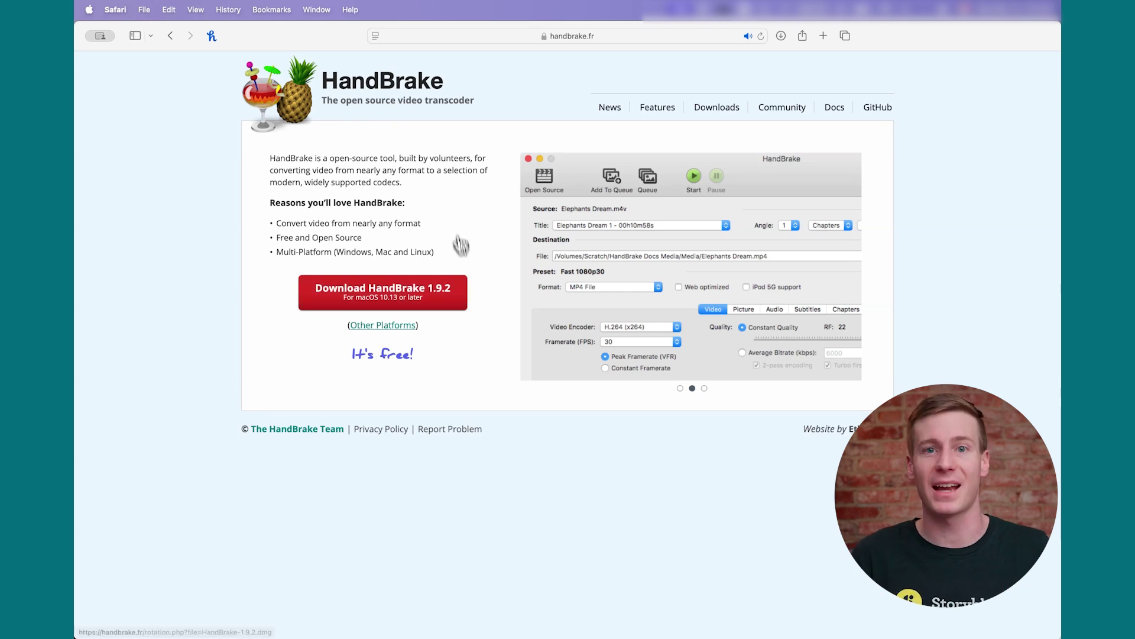
pyautogui.click(457, 298)
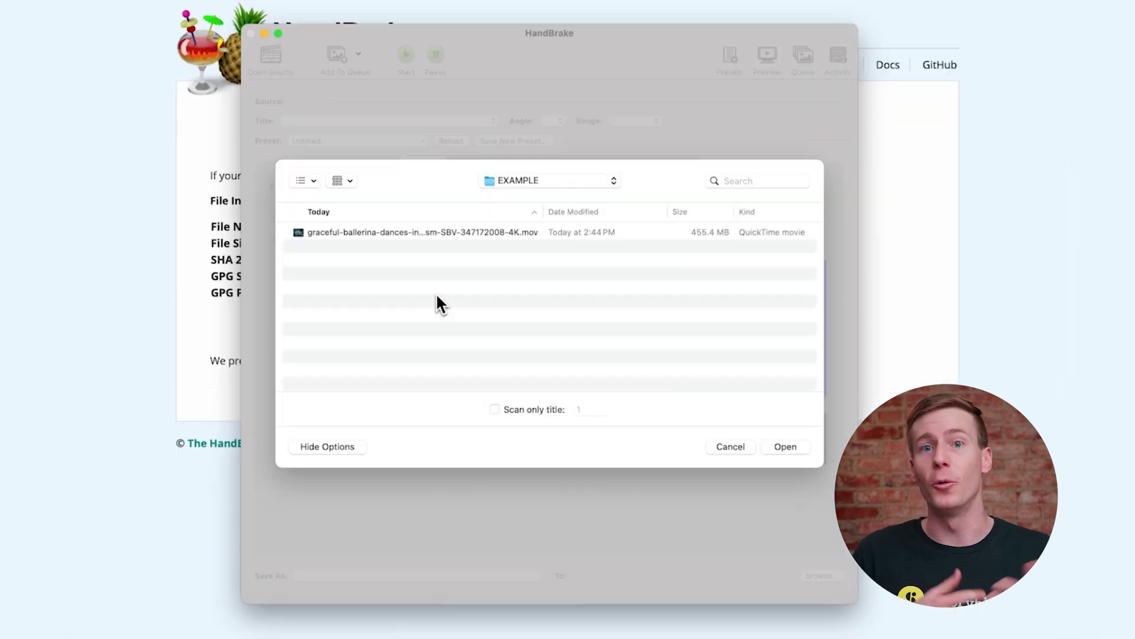
# - Load the ballerina .mov as HandBrake's source and keep MP4 as the container format
pyautogui.click(620, 232)
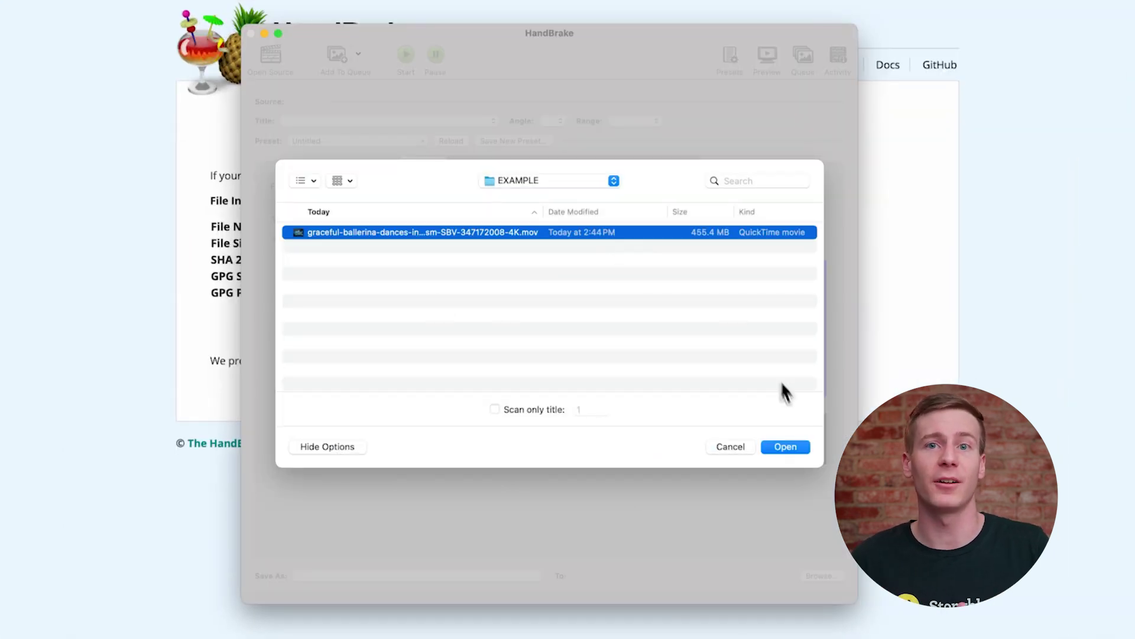
pyautogui.click(799, 446)
pyautogui.click(415, 186)
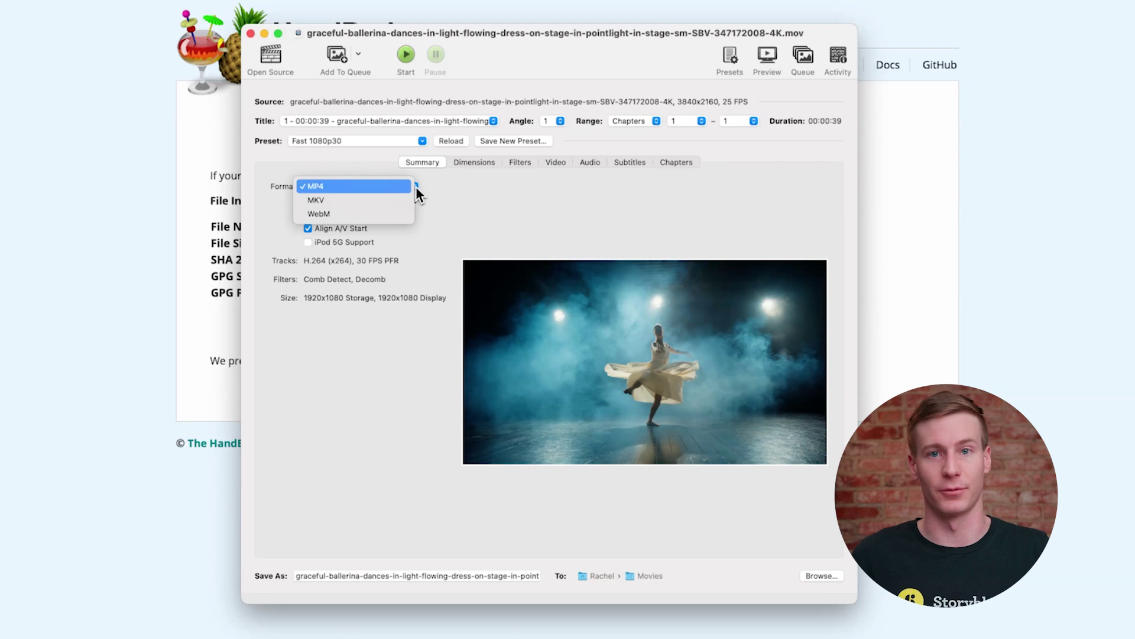
pyautogui.click(415, 185)
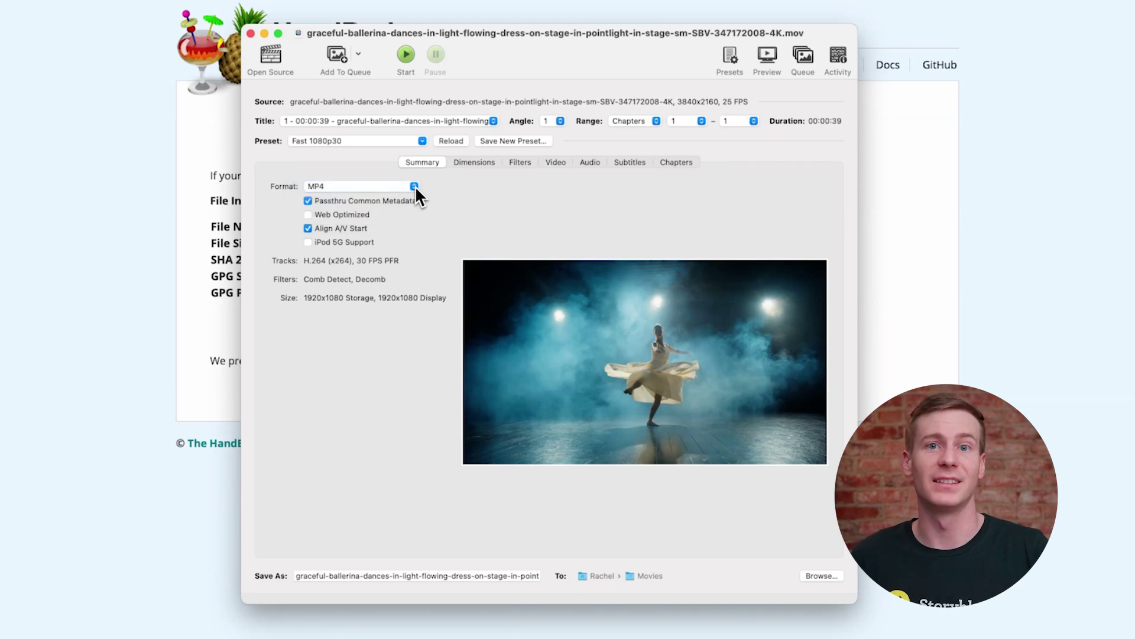
# - Set the video encoder to H.265 (x265)
pyautogui.click(554, 163)
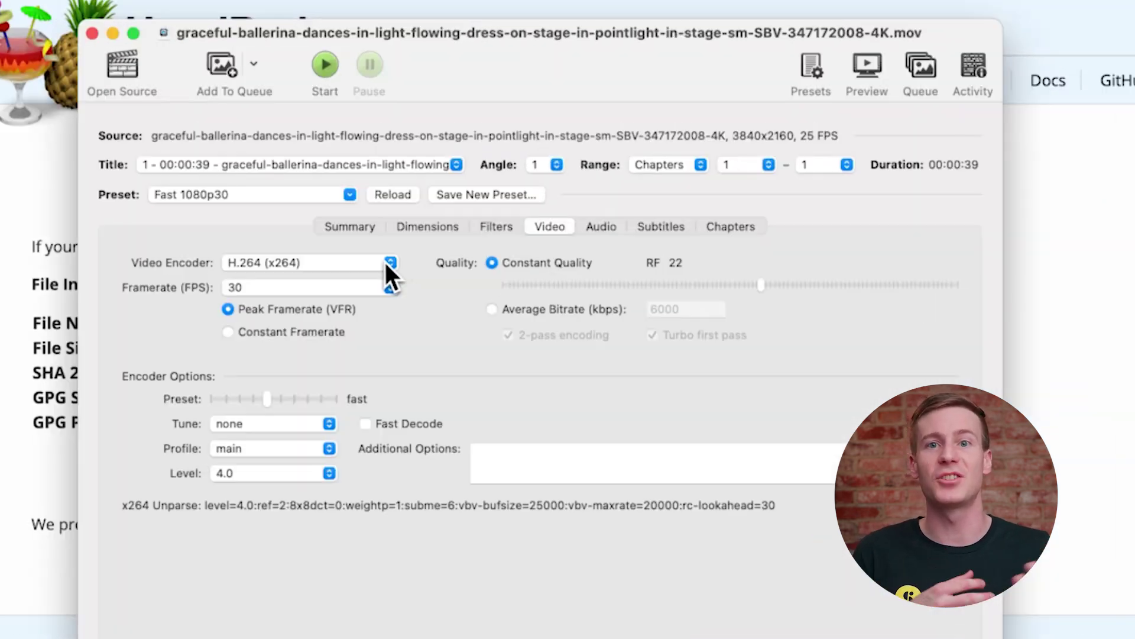
pyautogui.click(388, 266)
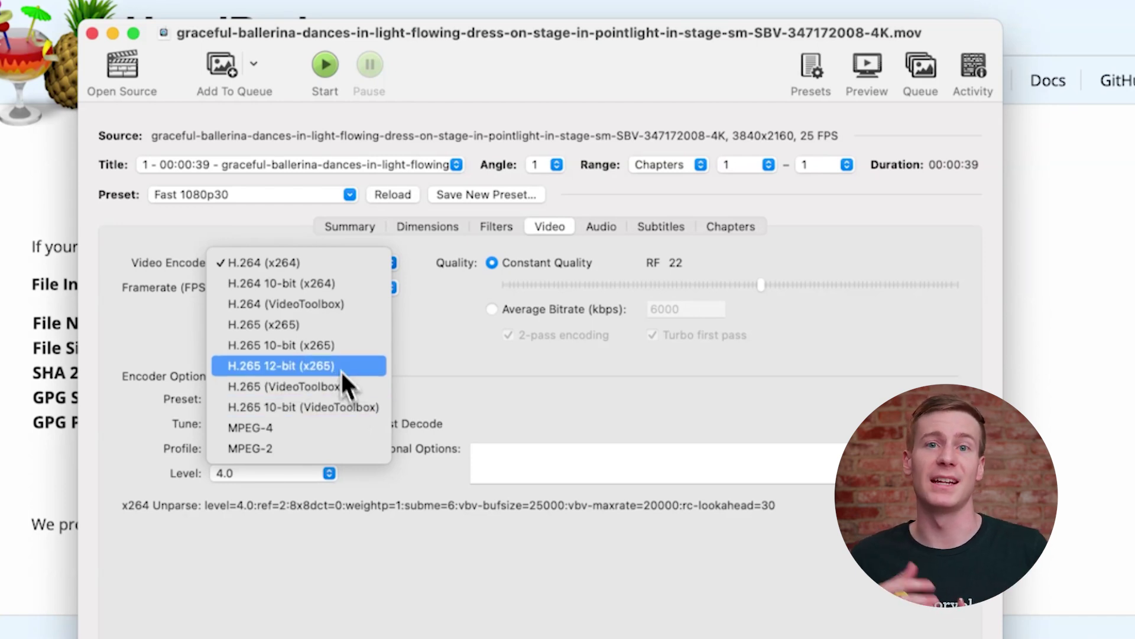
pyautogui.click(335, 328)
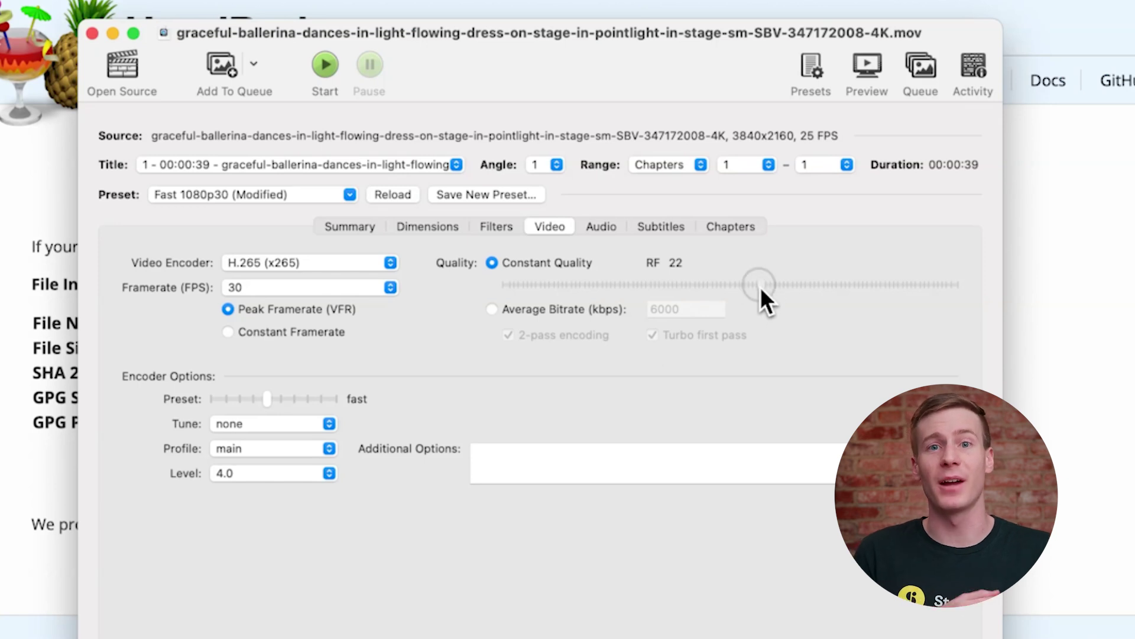
# - Try a Quality RF value, then set Framerate (FPS) to Same as source
pyautogui.moveTo(761, 287)
pyautogui.mouseDown()
pyautogui.moveTo(795, 286)
pyautogui.moveTo(760, 285)
pyautogui.mouseUp()
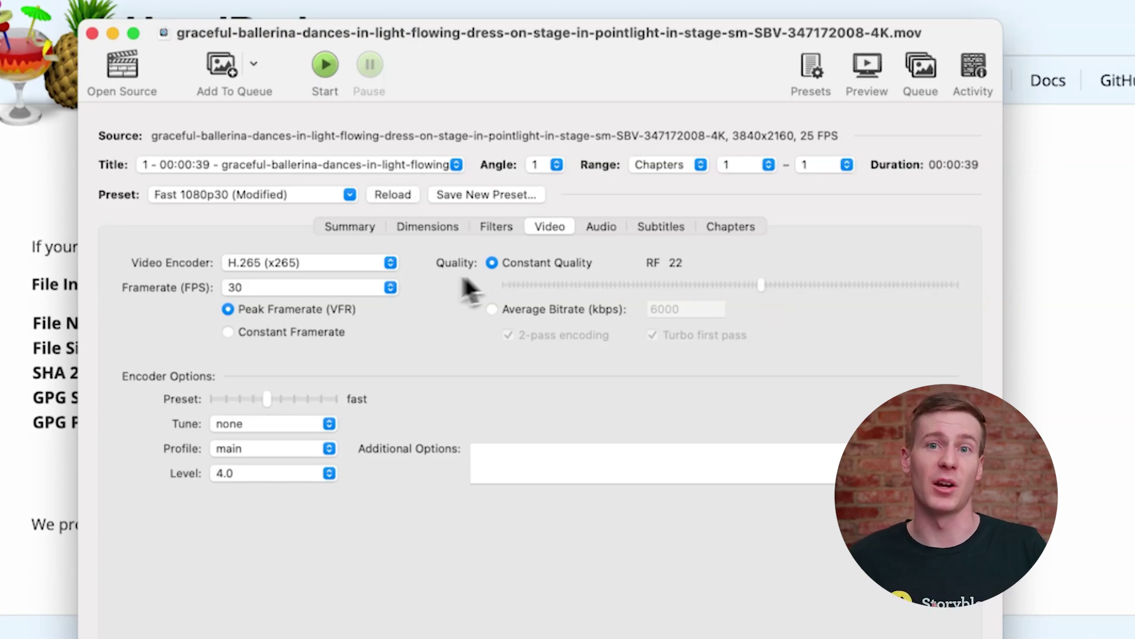
pyautogui.click(355, 289)
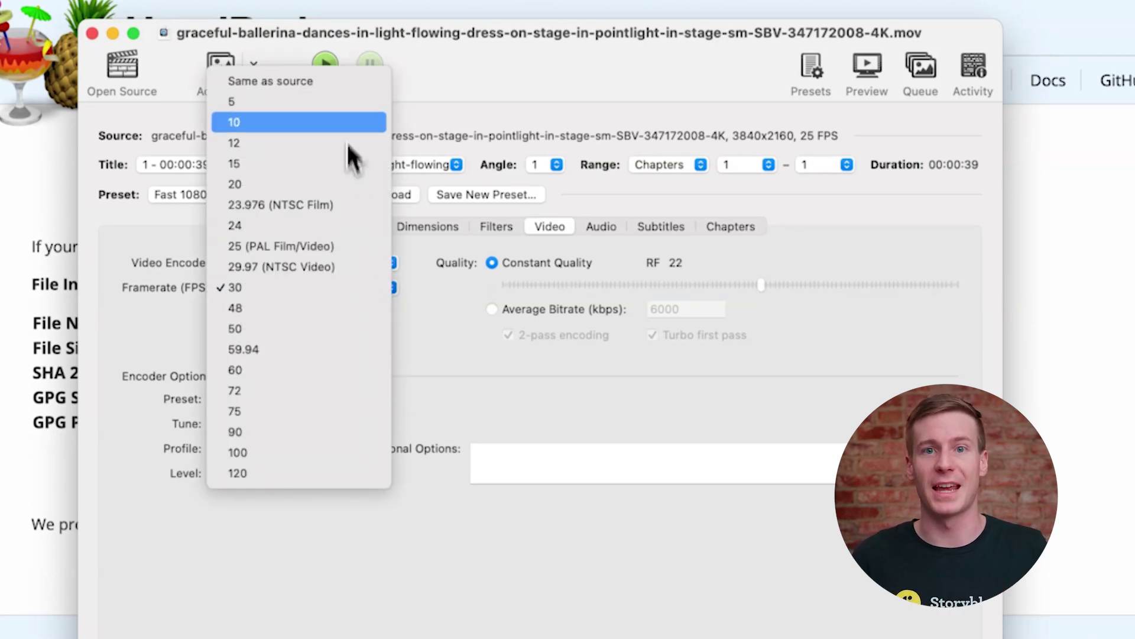
pyautogui.click(344, 86)
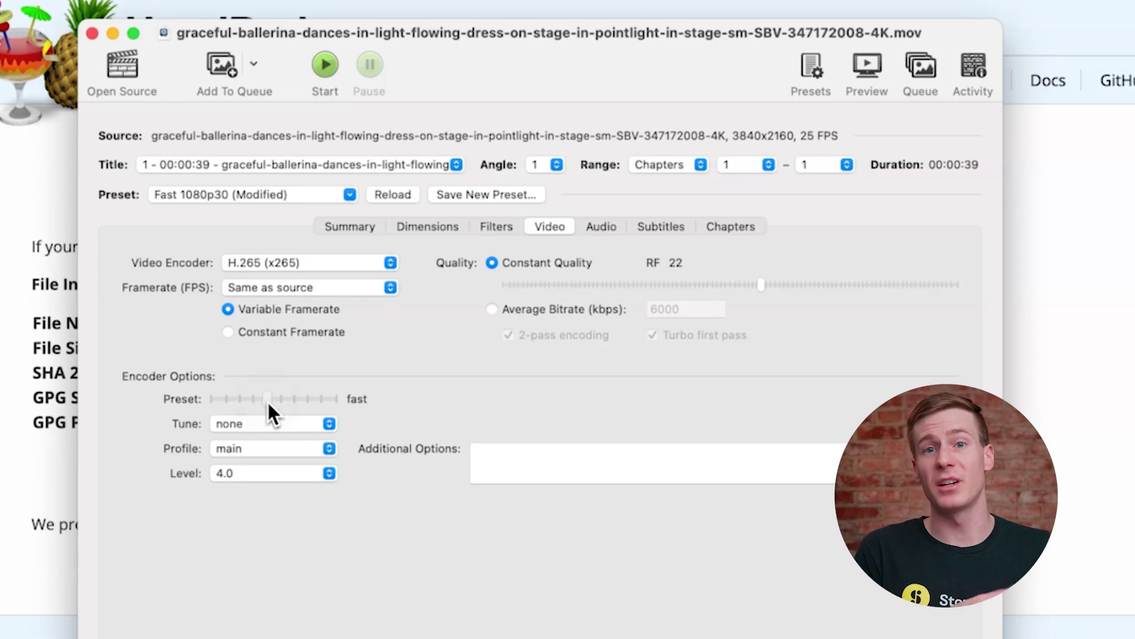
# - Set the x265 encoder preset slider to slower and review the tune options
pyautogui.moveTo(263, 393); pyautogui.dragTo(295, 404)
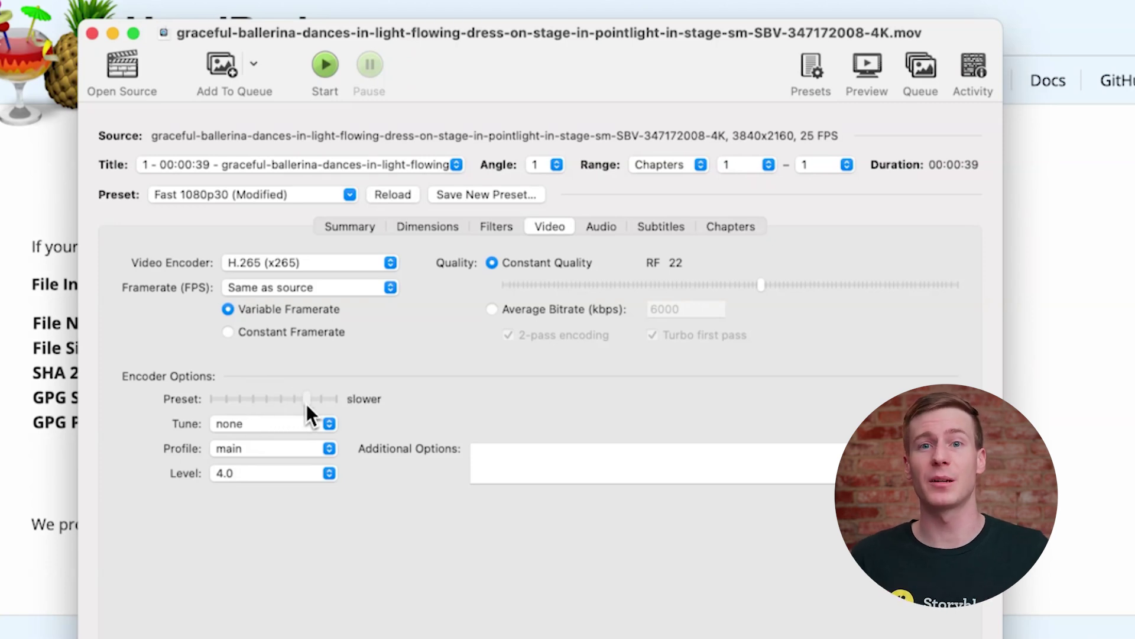
pyautogui.moveTo(305, 404); pyautogui.dragTo(295, 403)
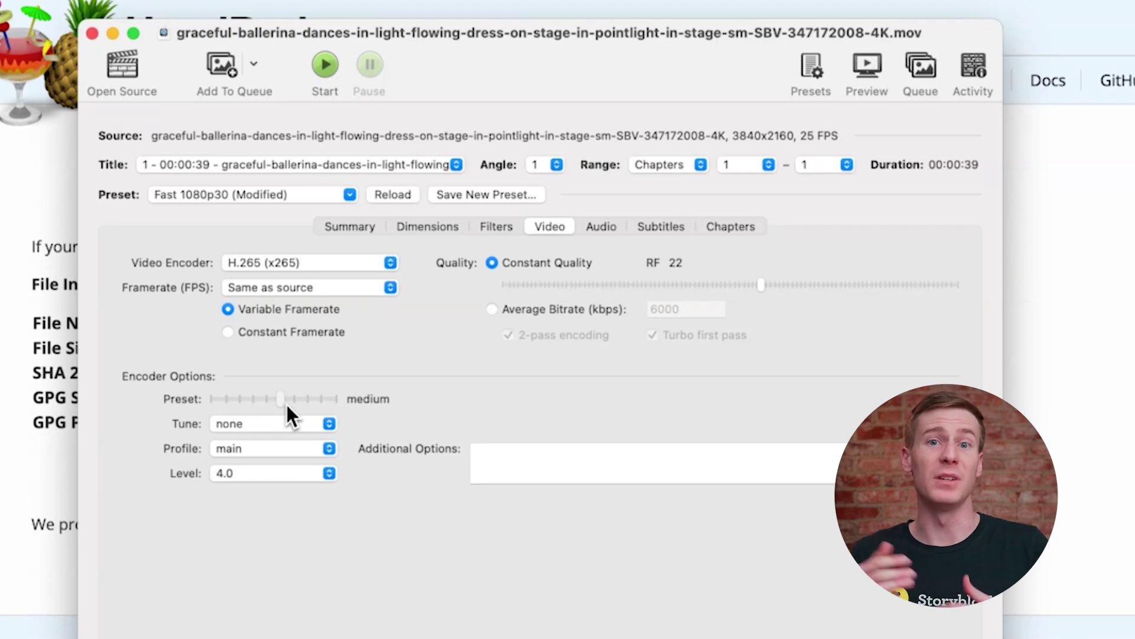
pyautogui.moveTo(286, 402); pyautogui.dragTo(302, 402)
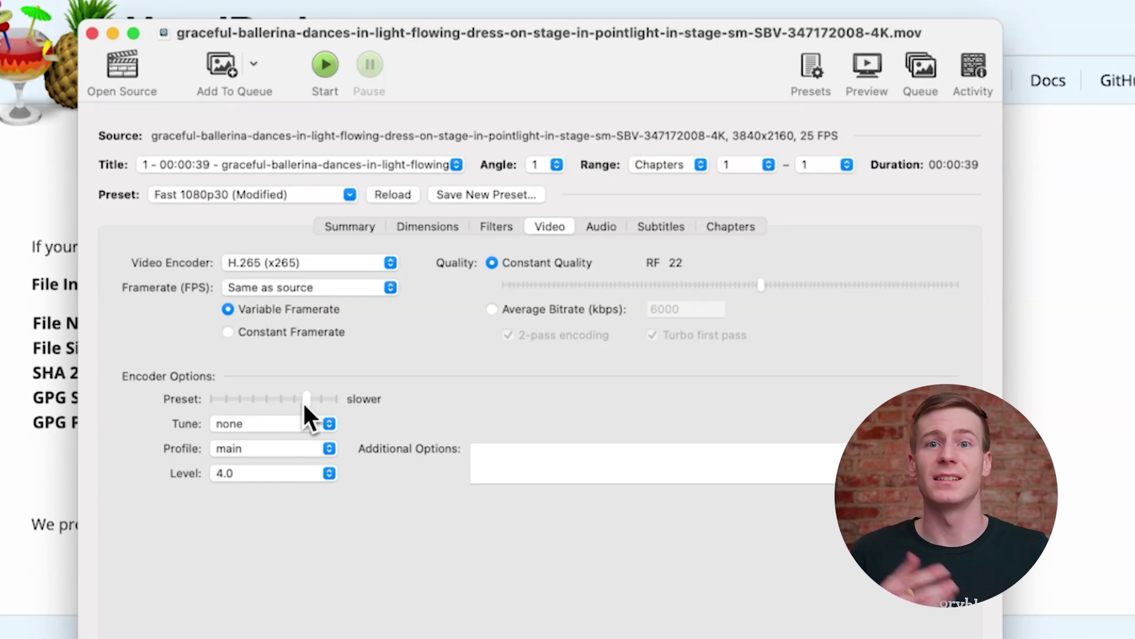
pyautogui.click(321, 423)
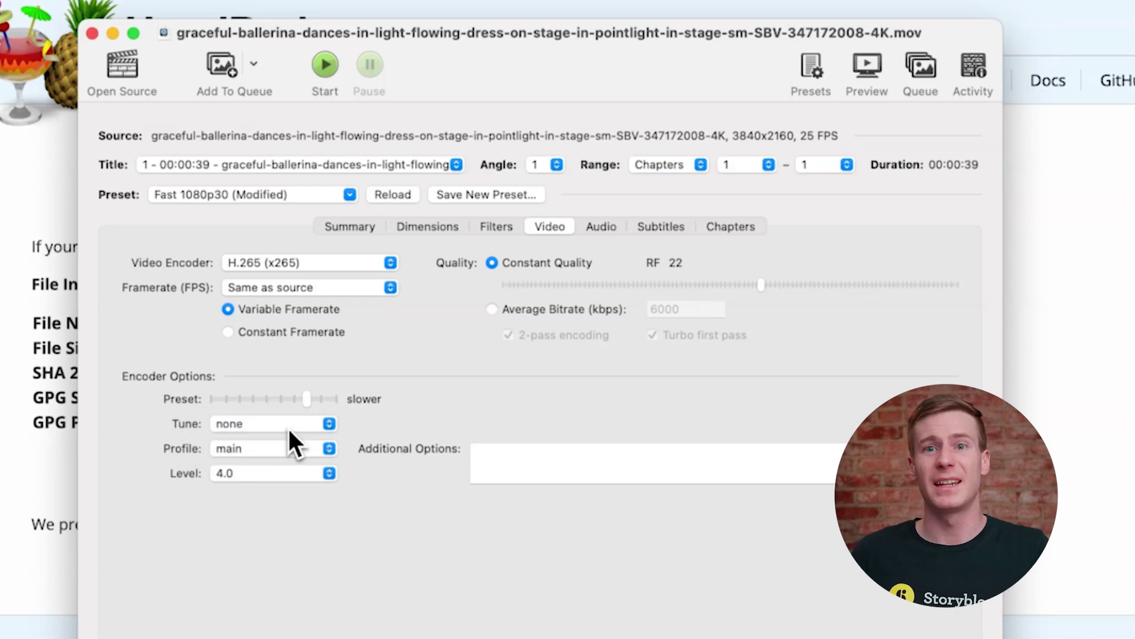
# - Set both the encoder Profile and Level to auto
pyautogui.click(322, 449)
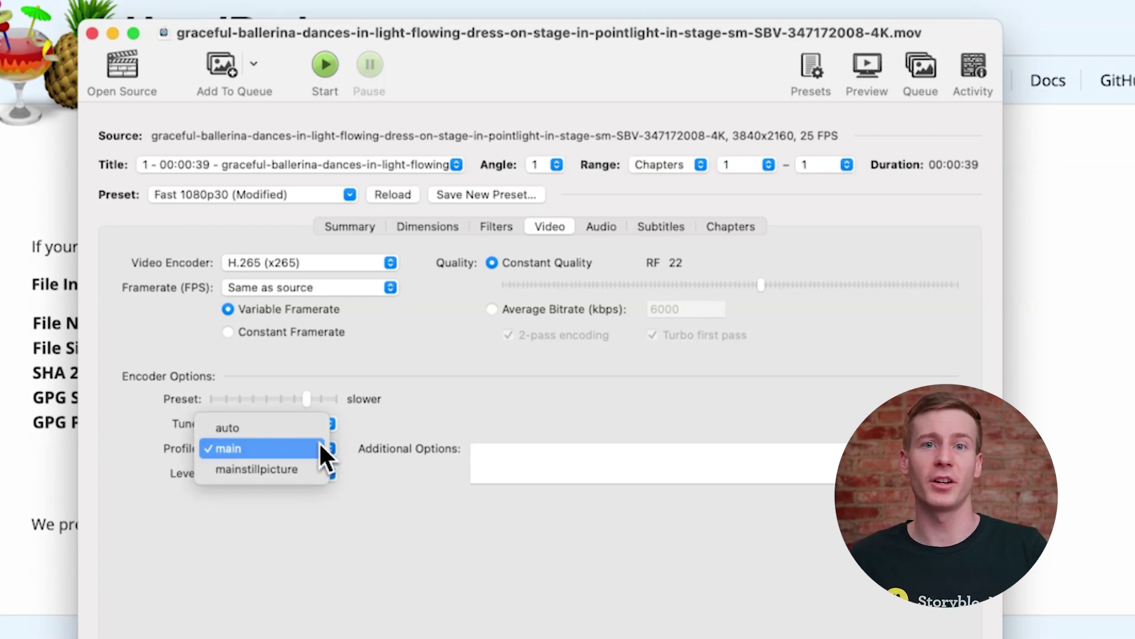
pyautogui.press('Up')
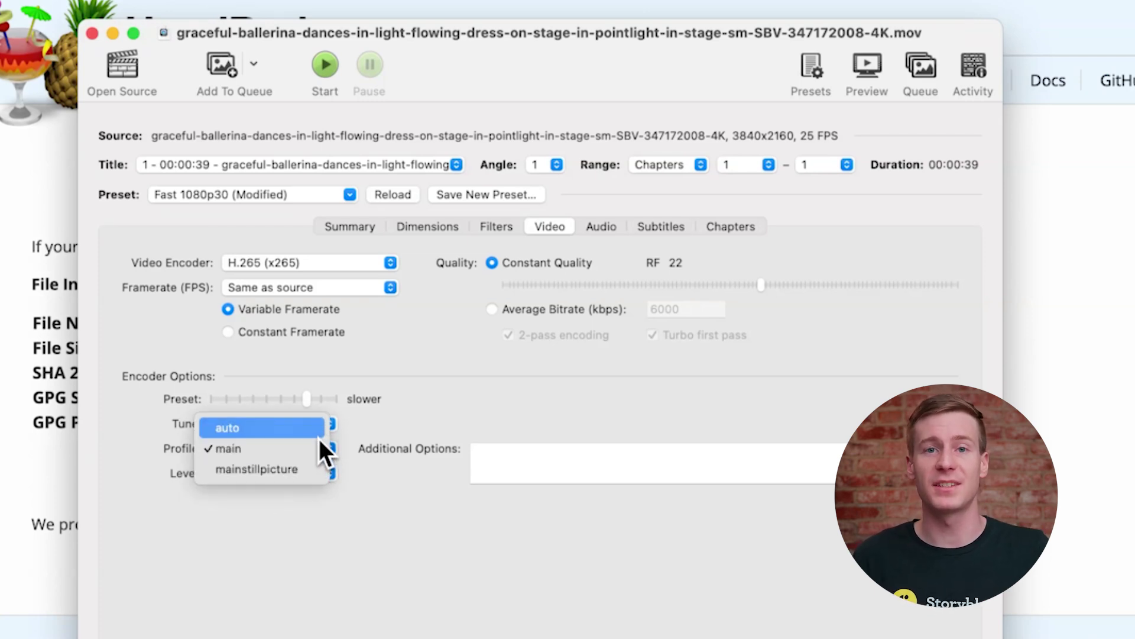
pyautogui.press('Return')
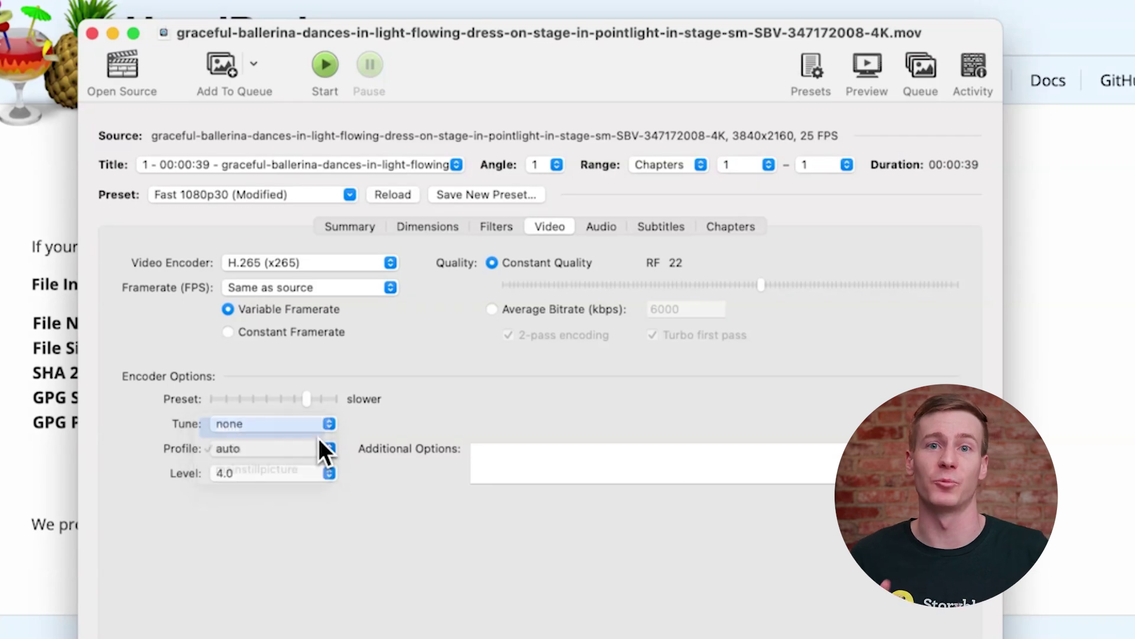
pyautogui.click(320, 474)
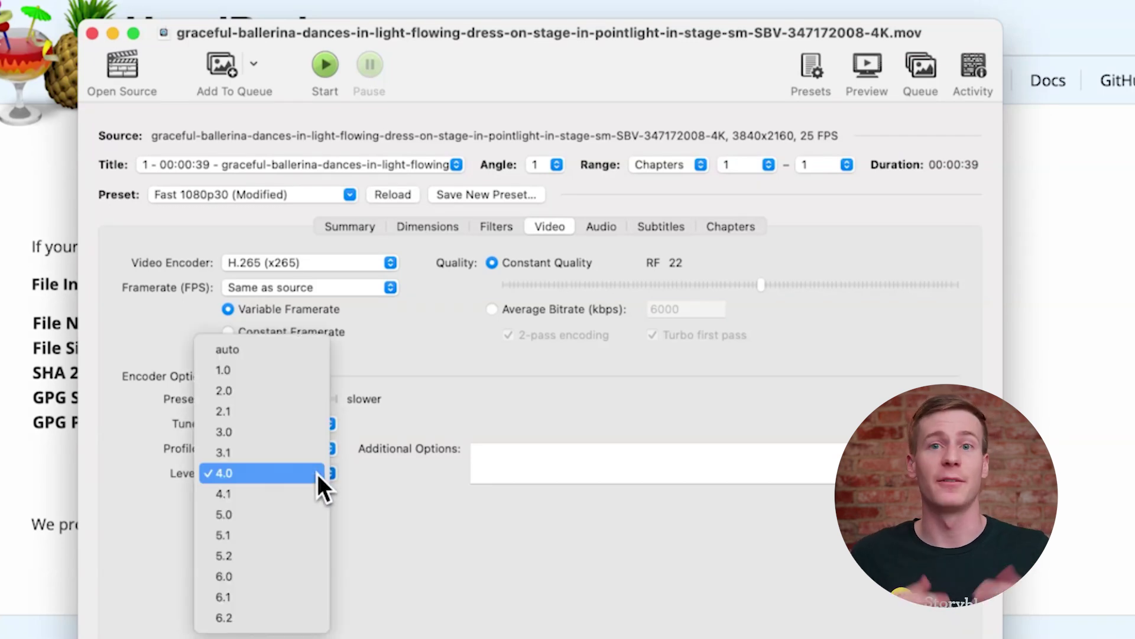
pyautogui.click(311, 358)
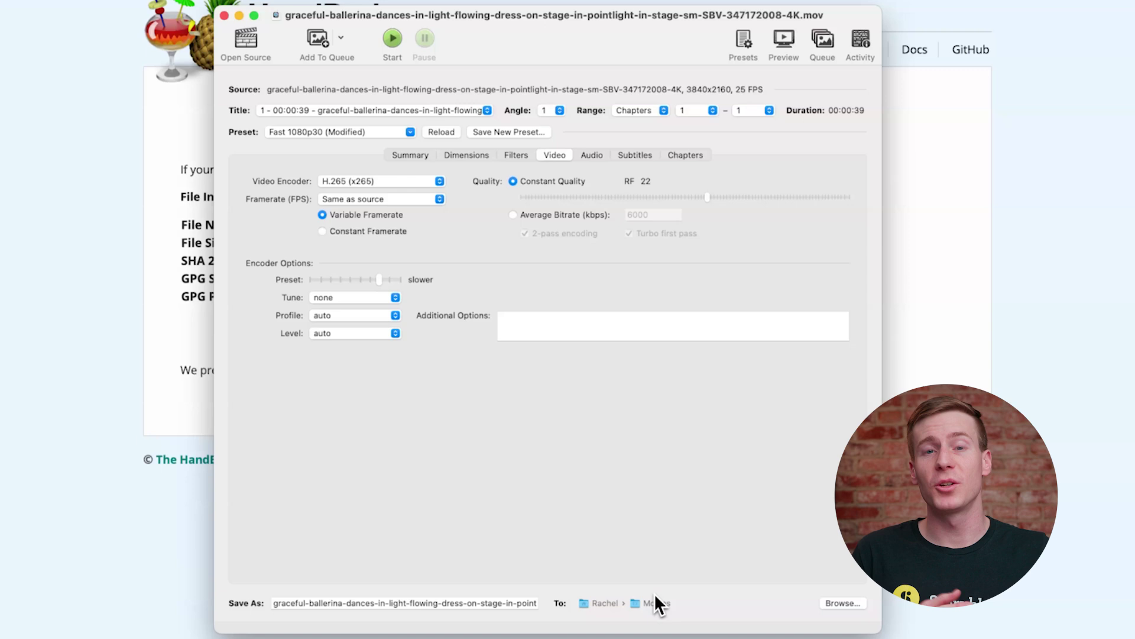
# - Set the HandBrake destination to the EXAMPLE project folder and start the encode
pyautogui.click(657, 602)
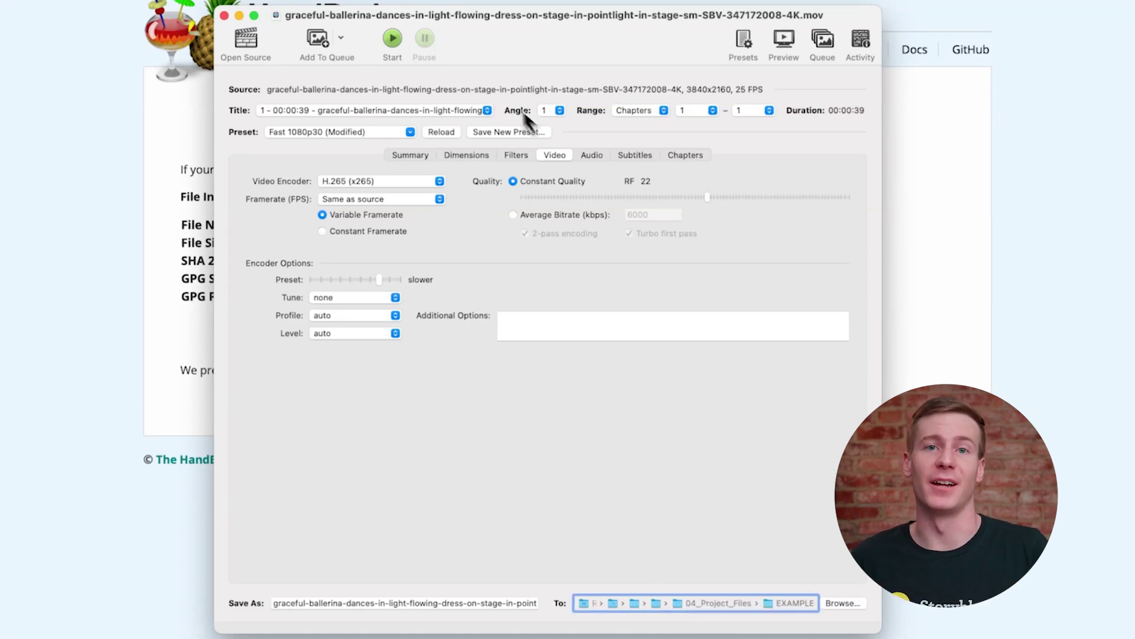
pyautogui.click(397, 51)
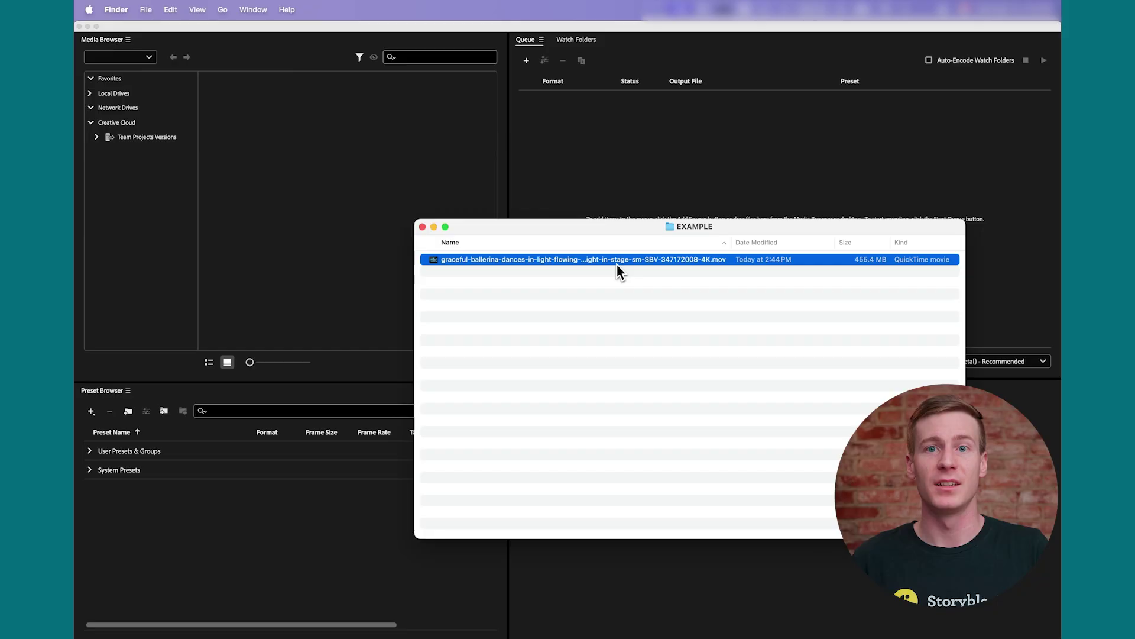
# - Add the ballerina movie to the Media Encoder queue and set its format to HEVC (H.265)
pyautogui.moveTo(617, 263); pyautogui.dragTo(671, 180)
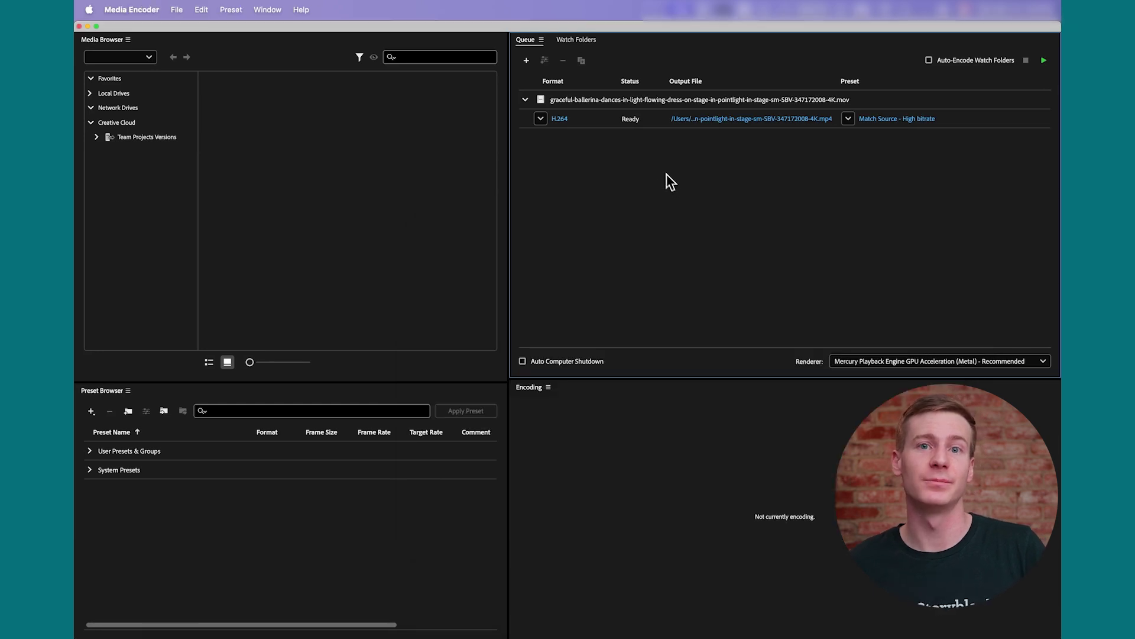
pyautogui.click(540, 120)
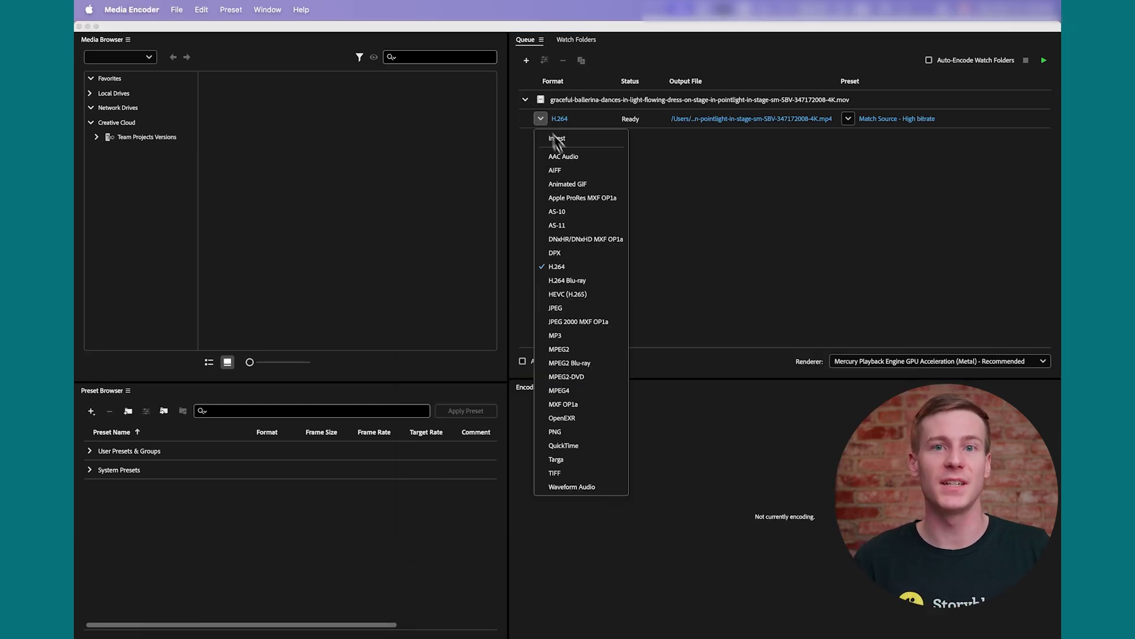
pyautogui.click(605, 294)
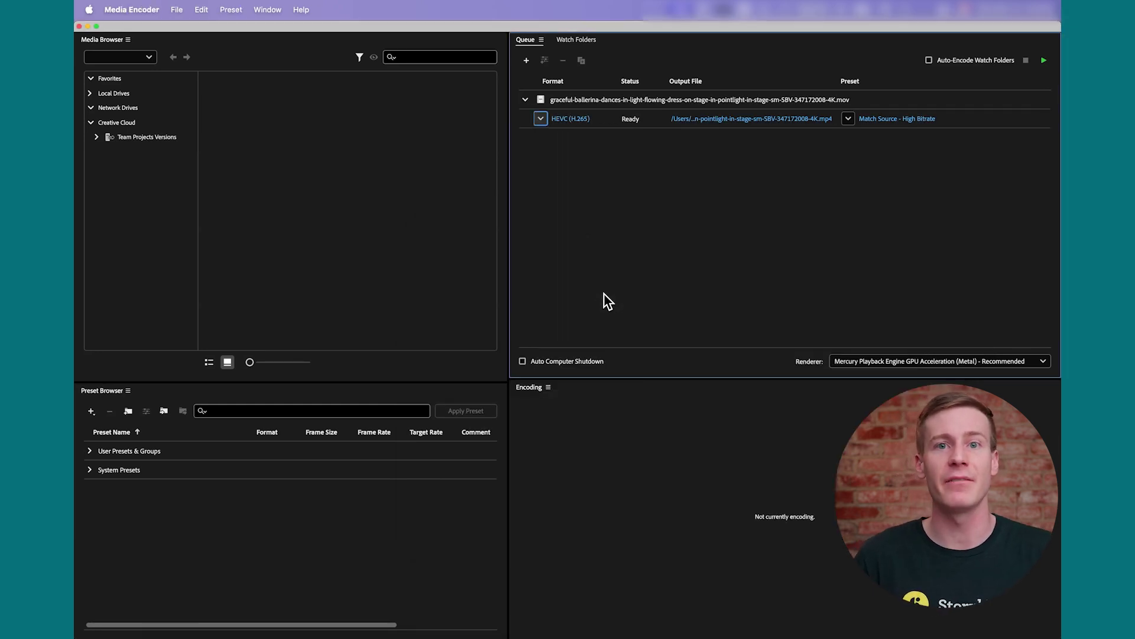
# - Keep the Match Source - High Bitrate preset and open the full Export Settings
pyautogui.click(850, 120)
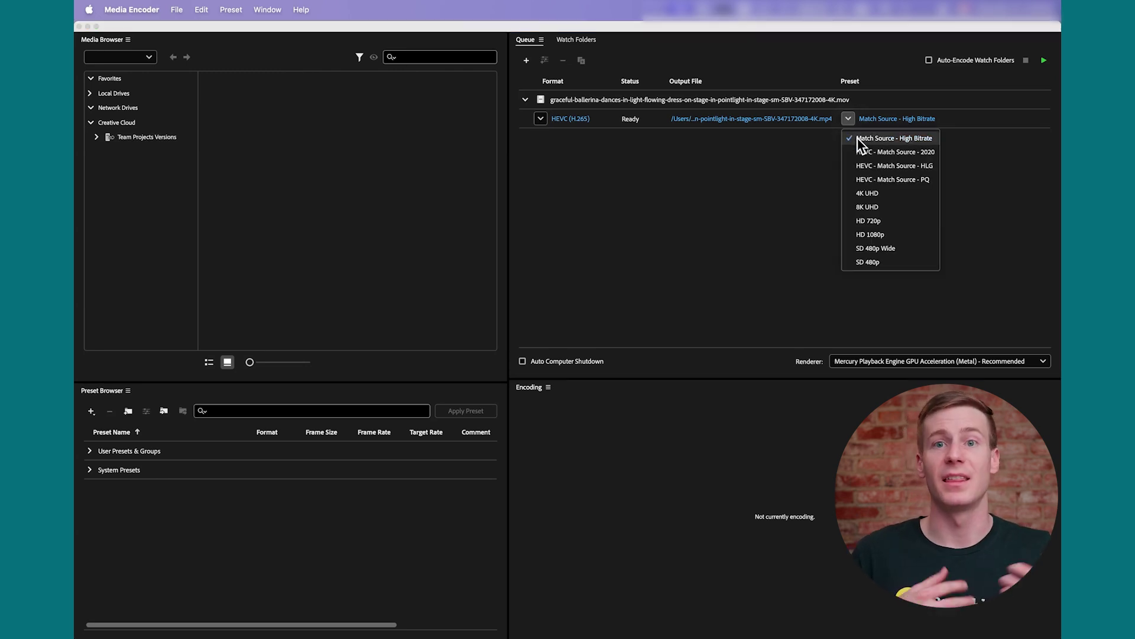
pyautogui.click(858, 137)
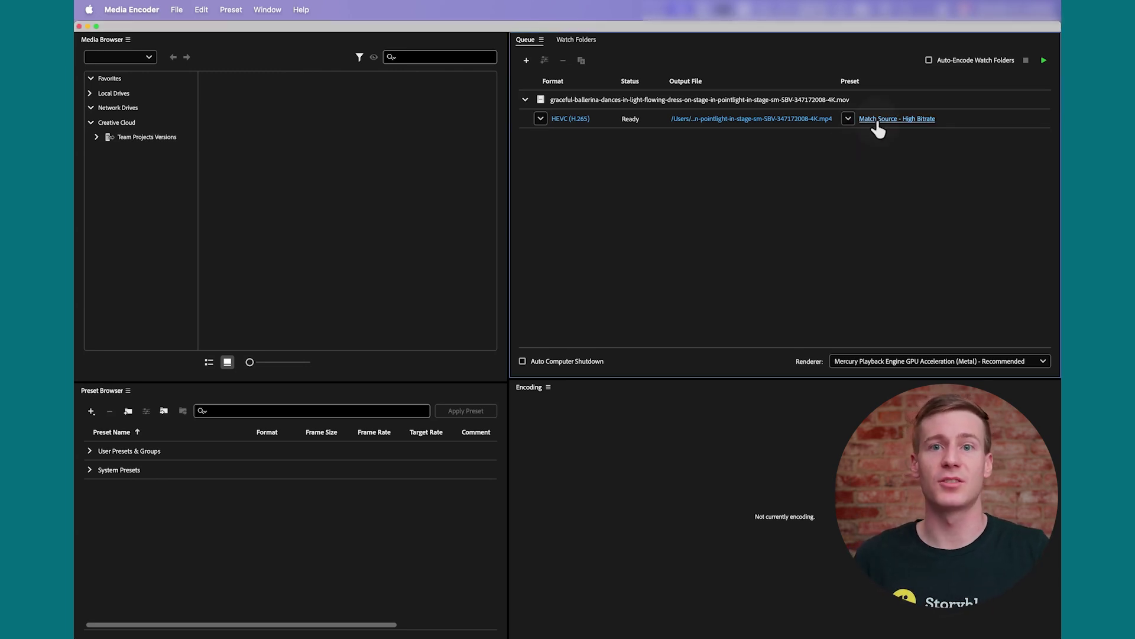
pyautogui.click(876, 122)
pyautogui.moveTo(828, 272); pyautogui.dragTo(820, 385)
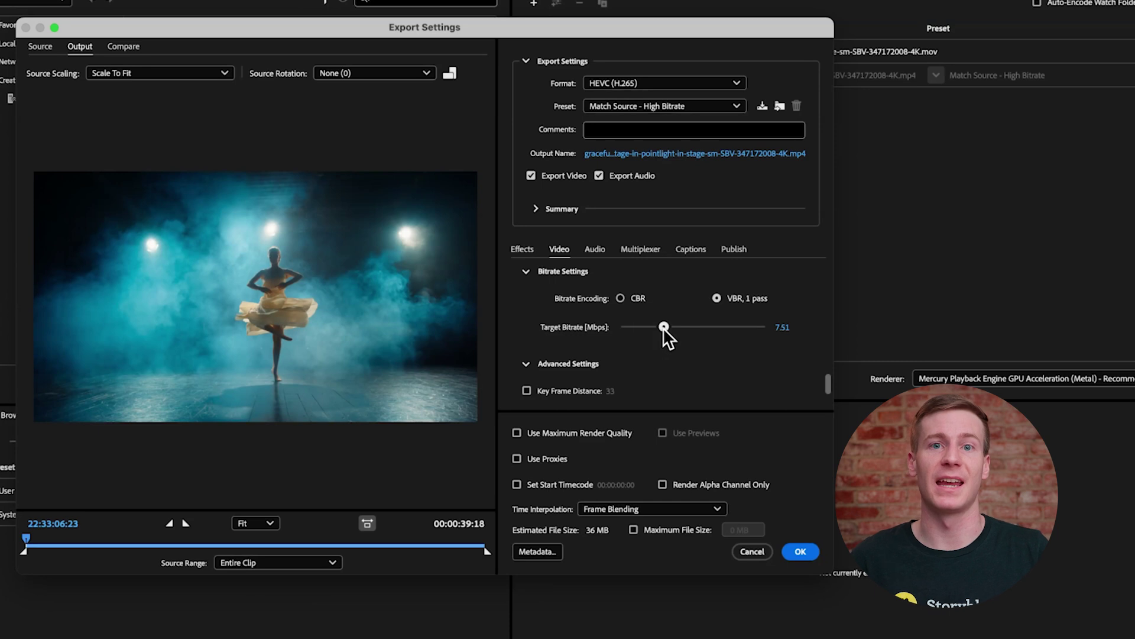
# - Drag Target Bitrate up to 25 Mbps in Bitrate Settings and confirm with OK
pyautogui.moveTo(665, 327); pyautogui.dragTo(710, 331)
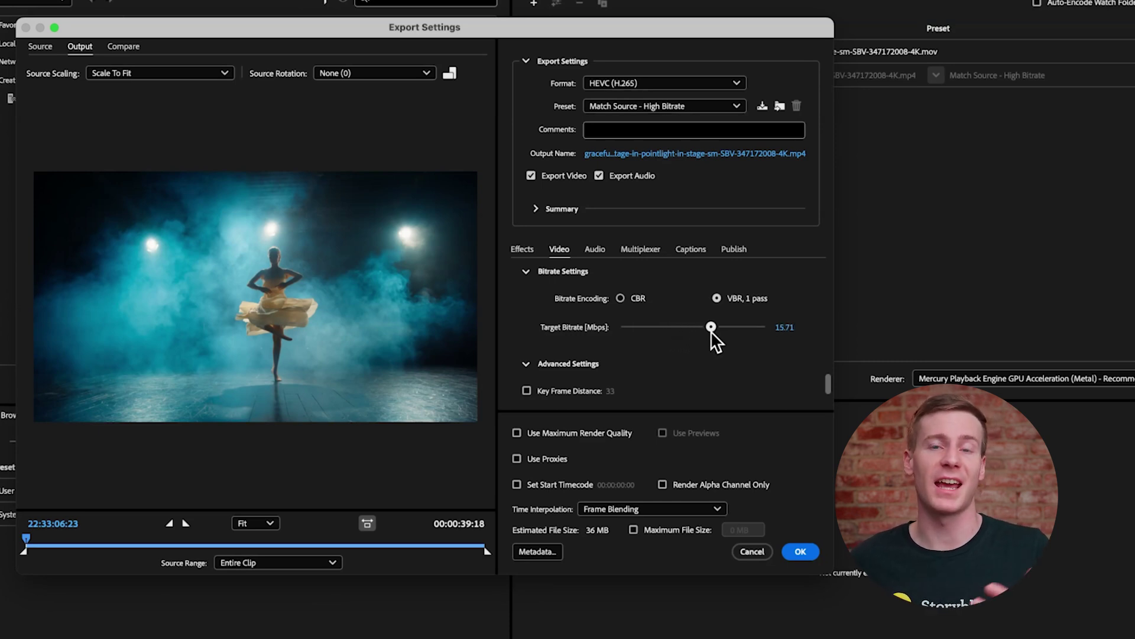
pyautogui.moveTo(711, 328); pyautogui.dragTo(743, 329)
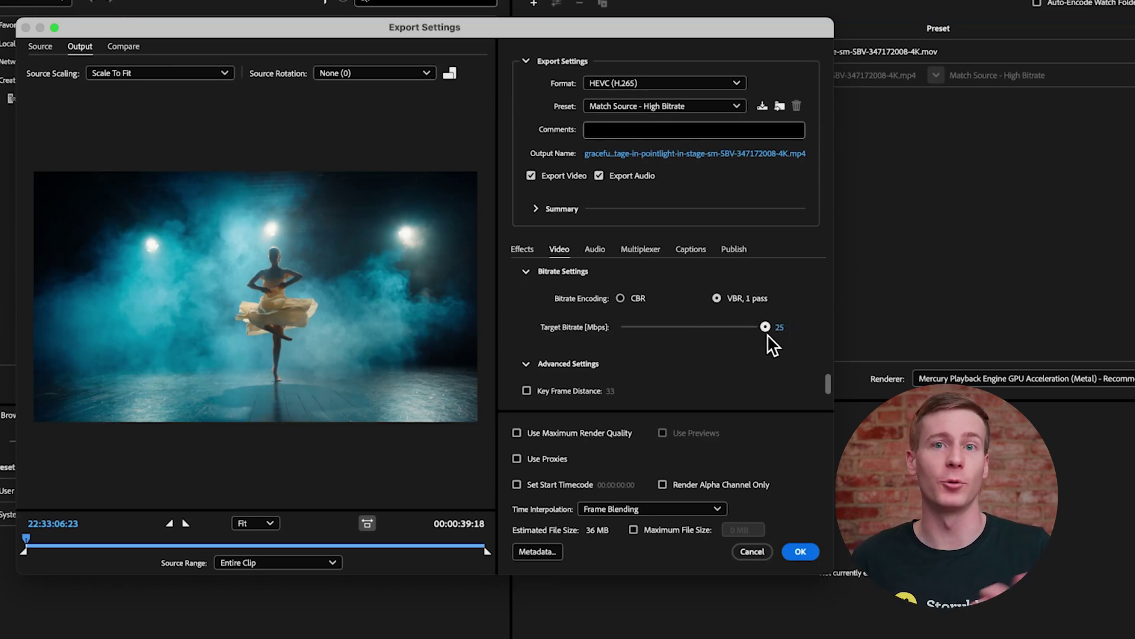
pyautogui.moveTo(767, 334); pyautogui.dragTo(767, 334)
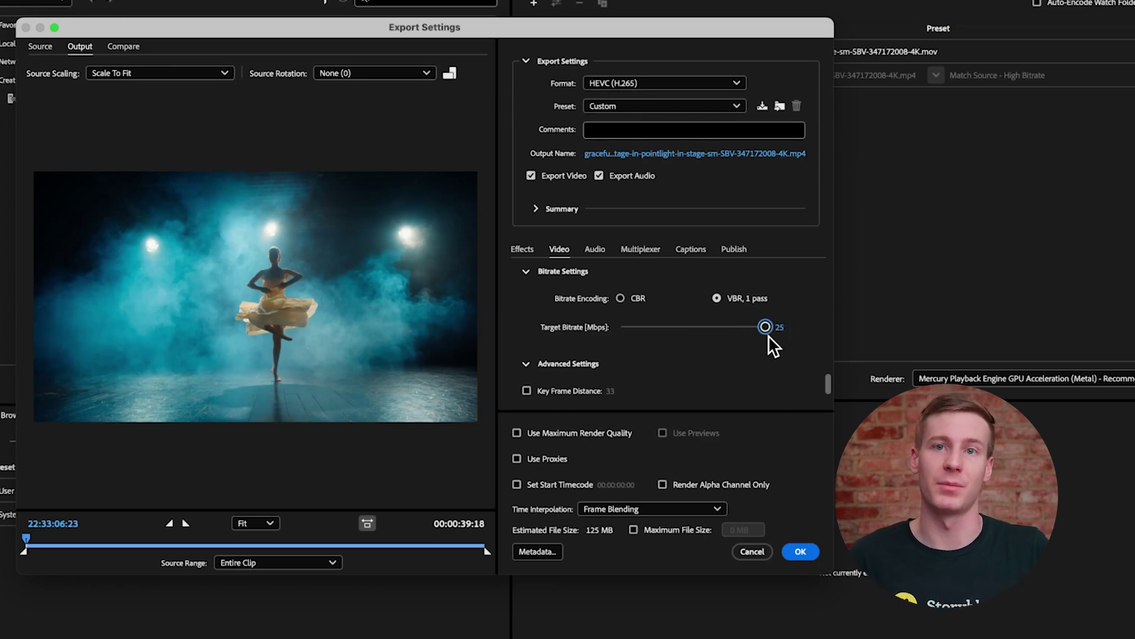
pyautogui.click(803, 553)
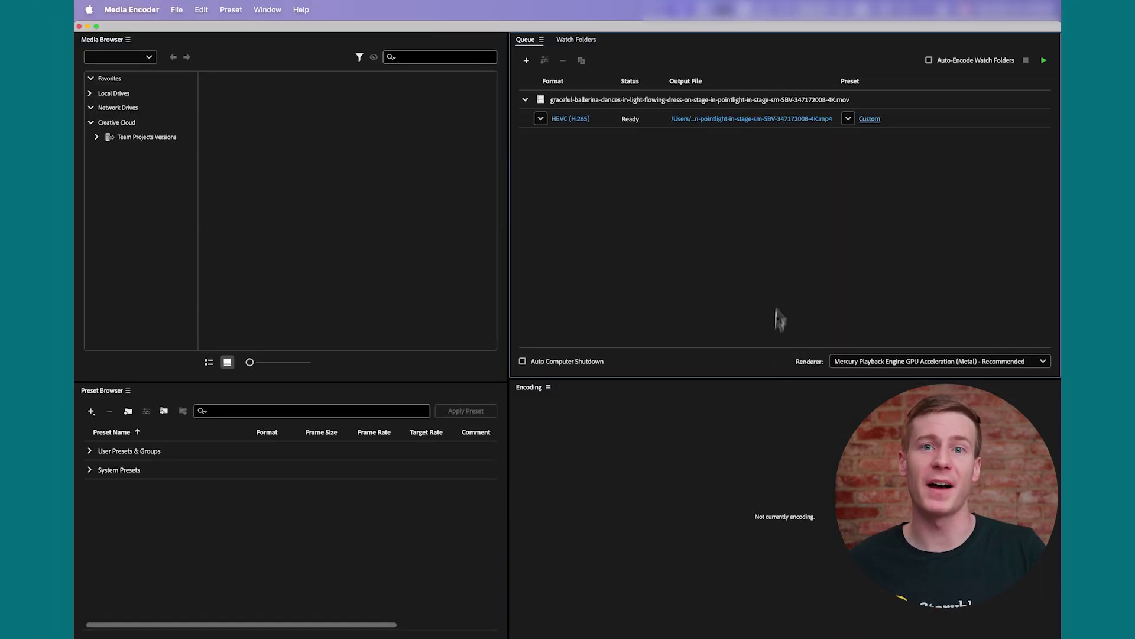
# - Save the HEVC output file to the EXAMPLE folder, then start the queue
pyautogui.click(778, 121)
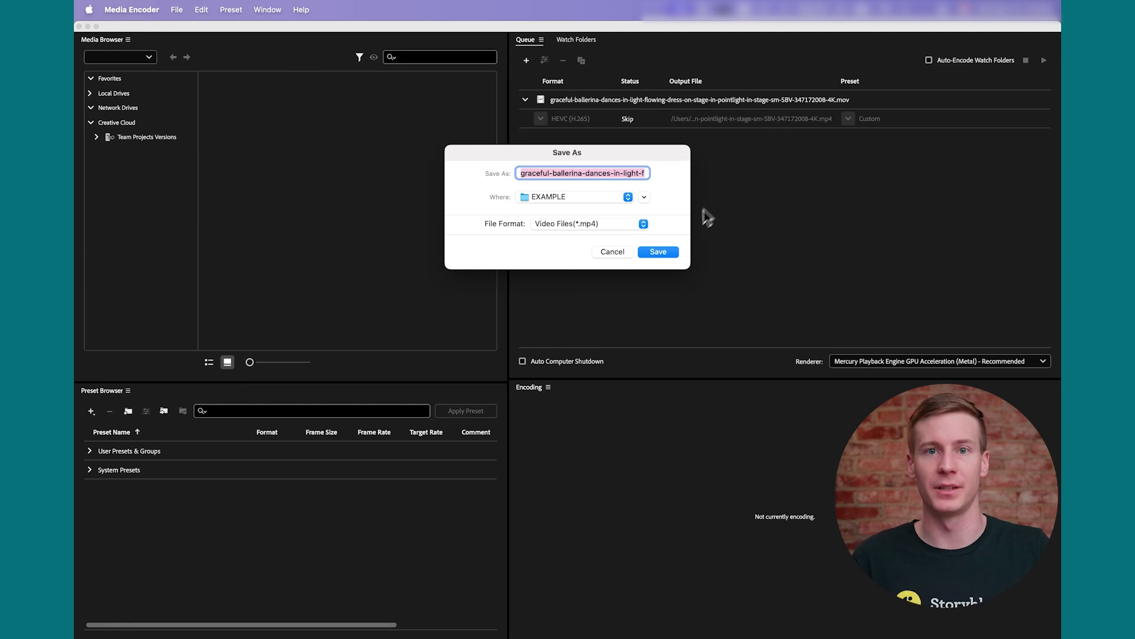
pyautogui.click(658, 252)
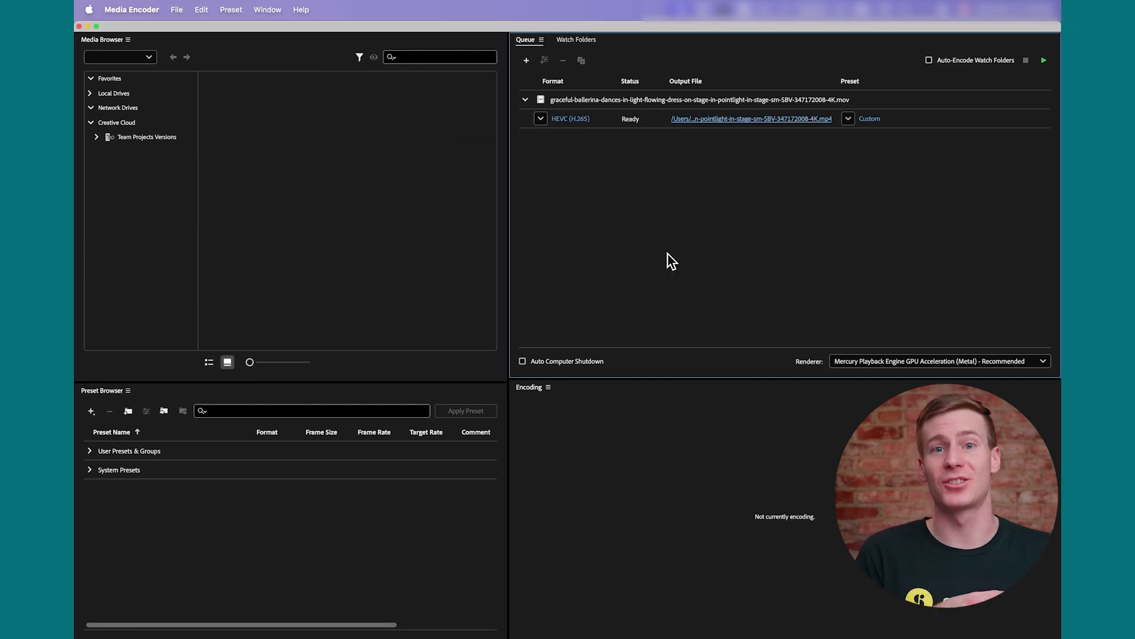
pyautogui.click(1039, 66)
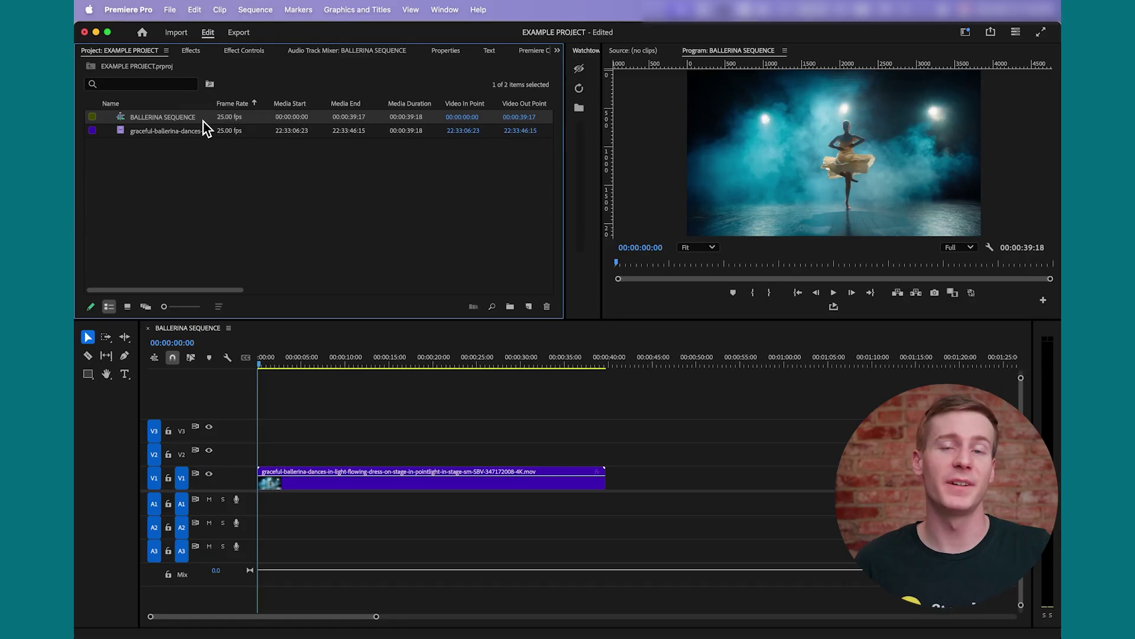
# - Open File > Export > Media for BALLERINA SEQUENCE
pyautogui.click(171, 10)
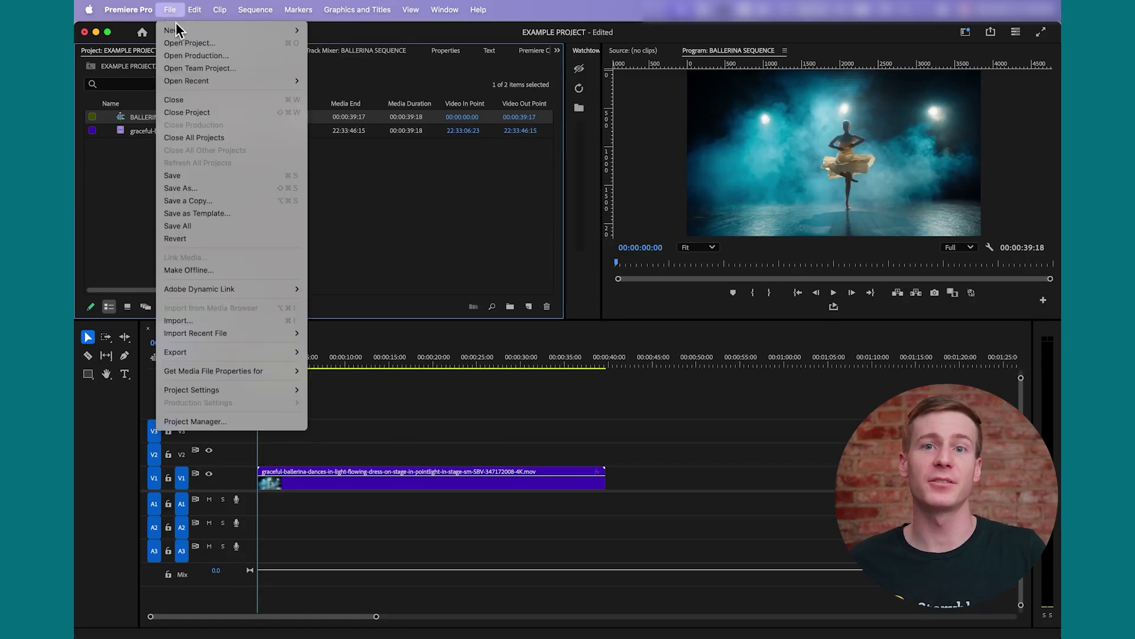
pyautogui.moveTo(231, 352)
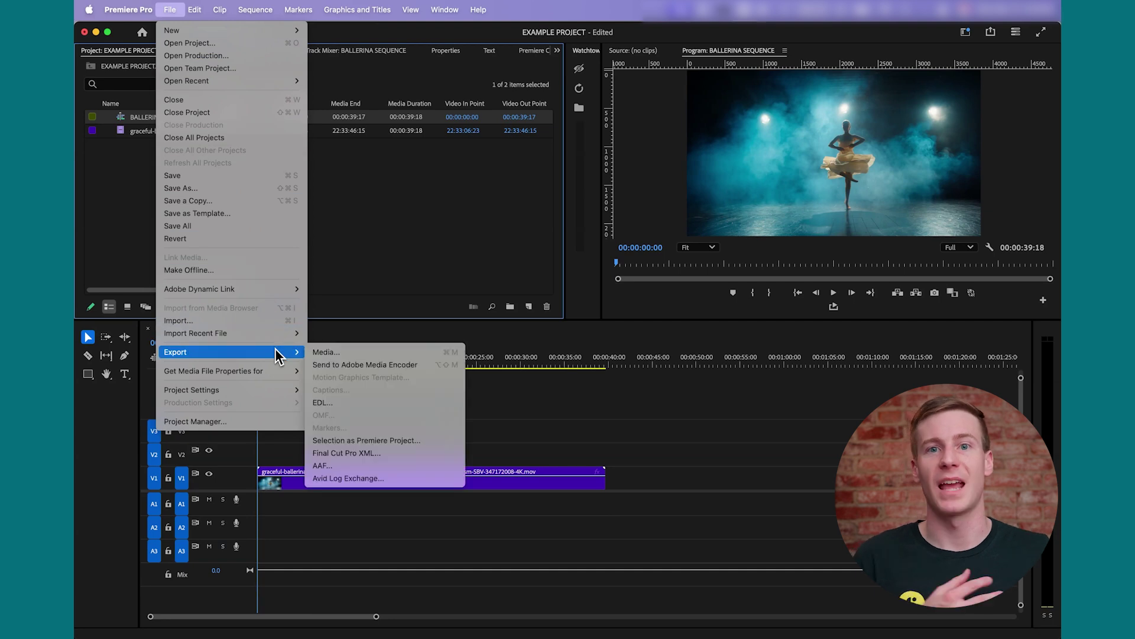
pyautogui.click(355, 356)
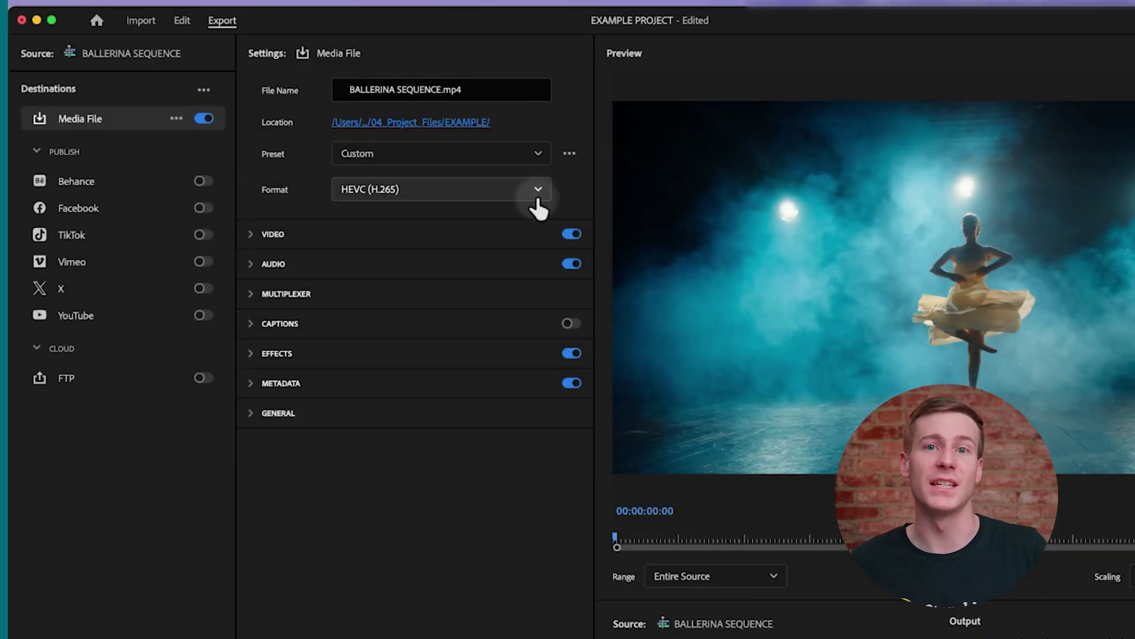
# - Review the format and preset lists and More presets, then send BALLERINA SEQUENCE to Media Encoder
pyautogui.click(537, 198)
pyautogui.click(498, 459)
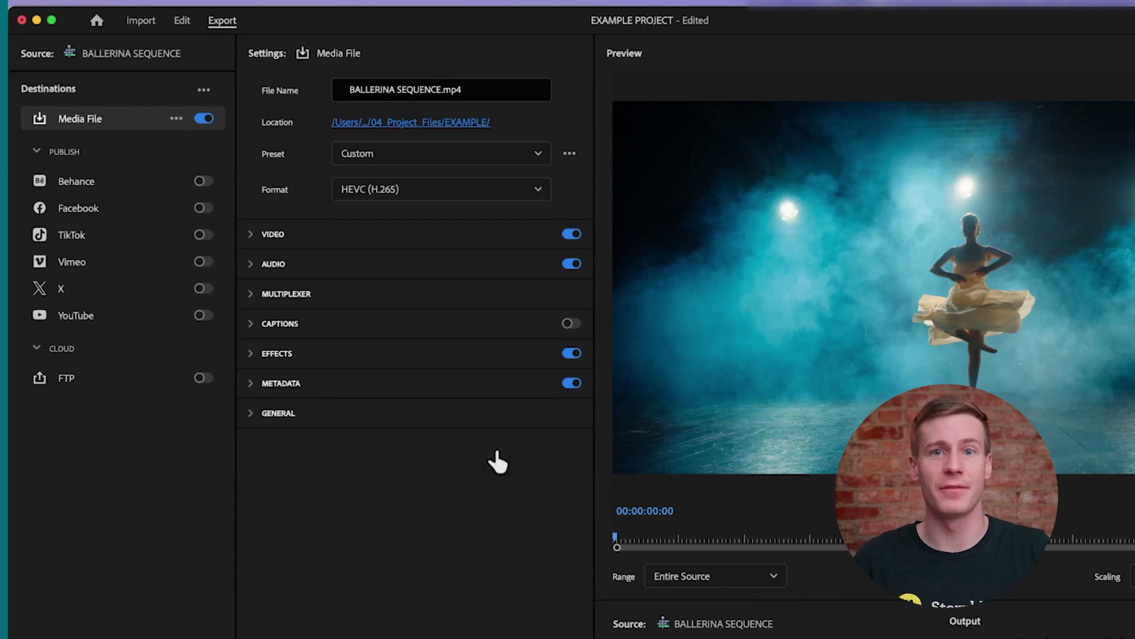
pyautogui.click(537, 156)
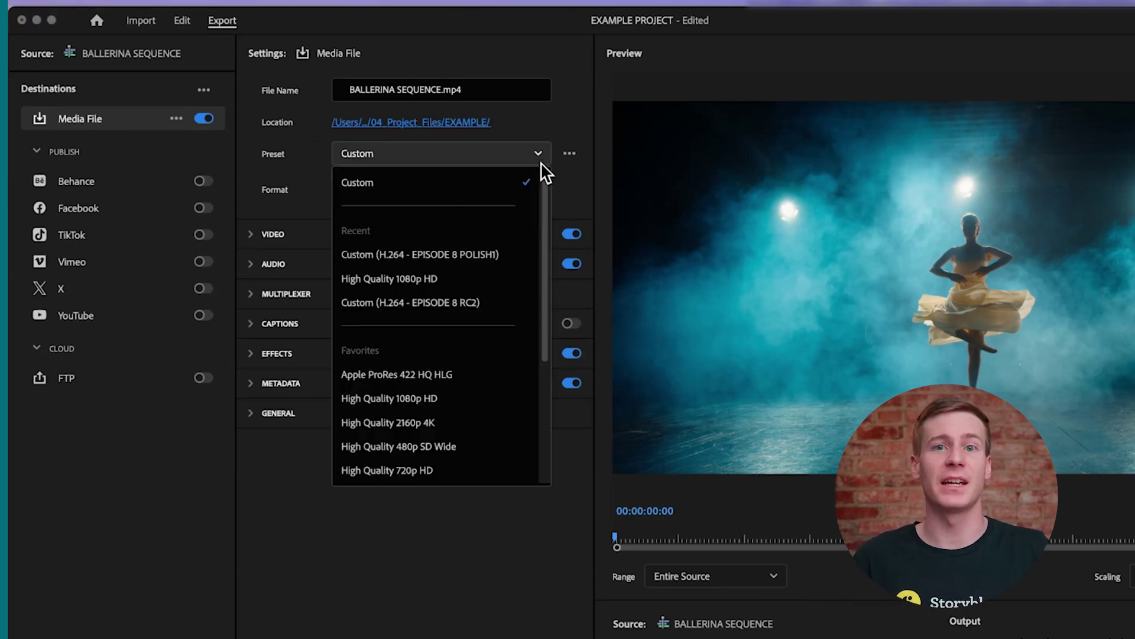
pyautogui.moveTo(545, 178); pyautogui.dragTo(540, 275)
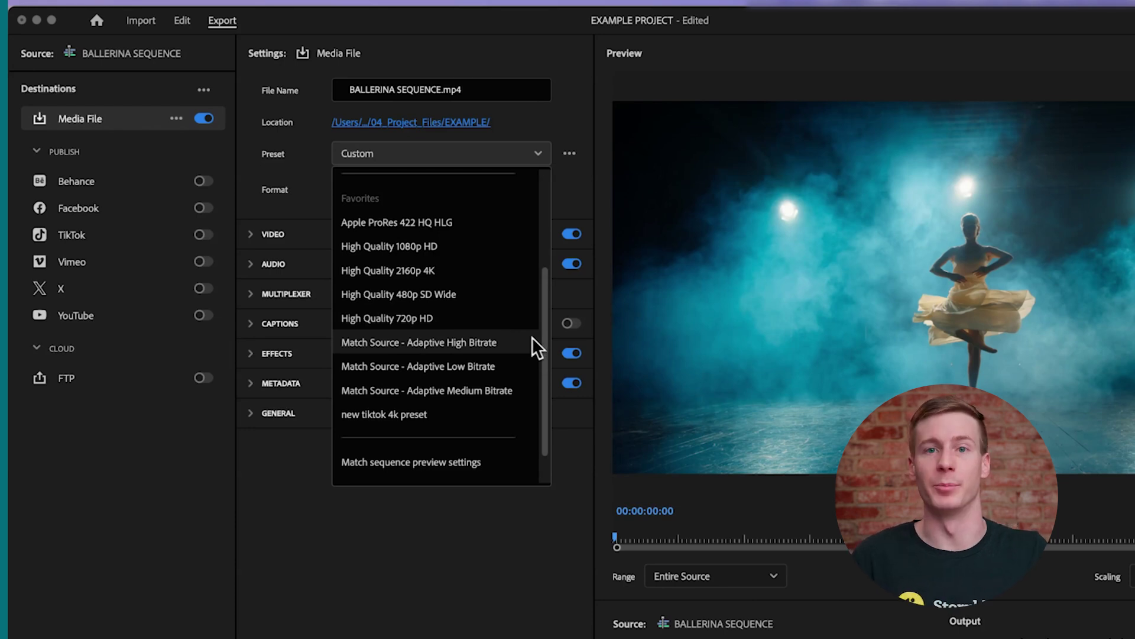
pyautogui.moveTo(544, 339); pyautogui.dragTo(540, 382)
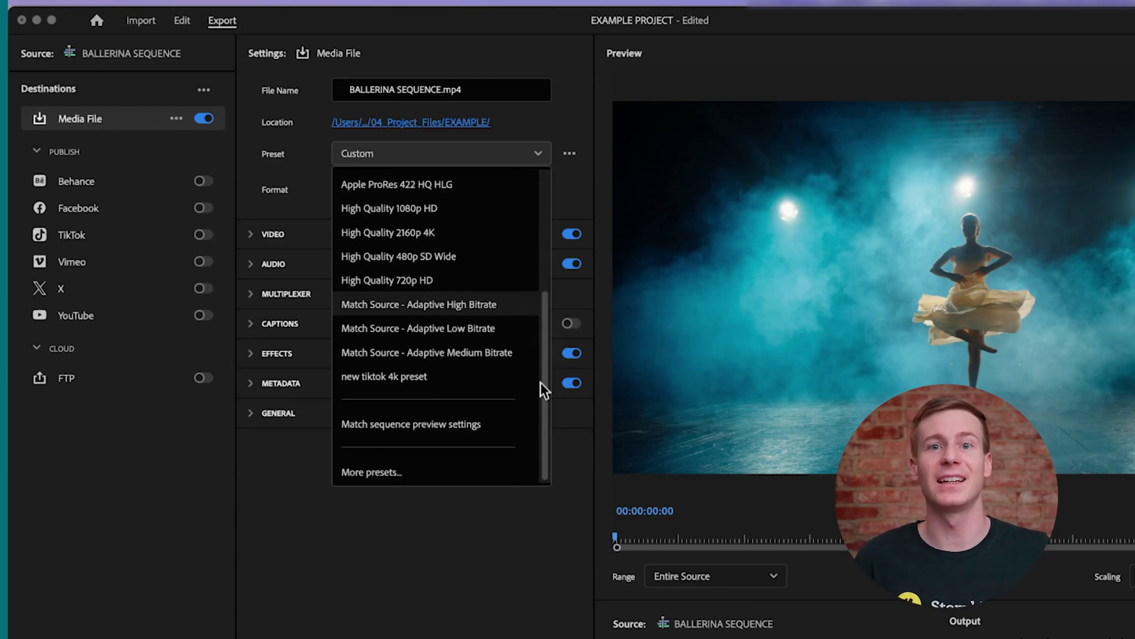
pyautogui.click(477, 470)
pyautogui.write('match sou')
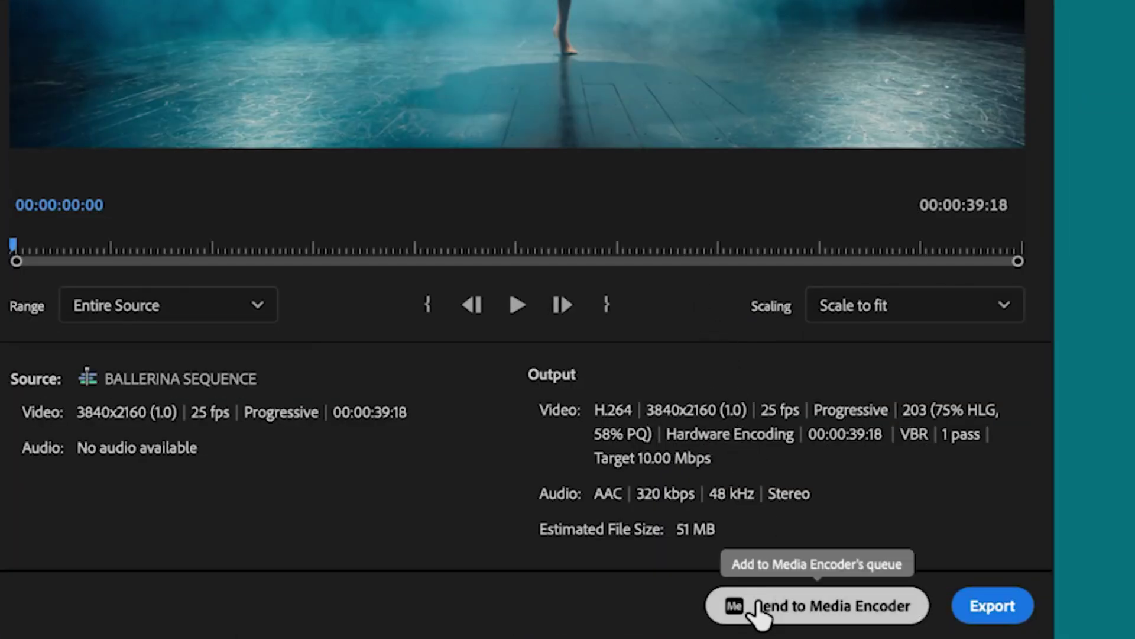
pyautogui.click(799, 607)
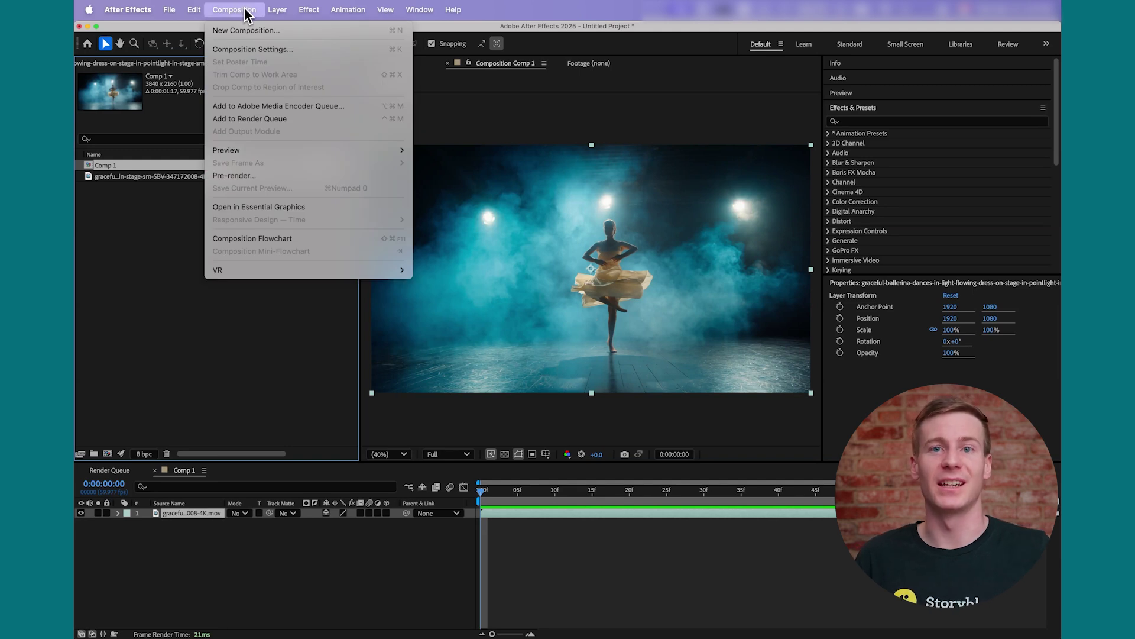
# - Queue After Effects' Comp 1 in Media Encoder from the Composition menu
pyautogui.click(260, 106)
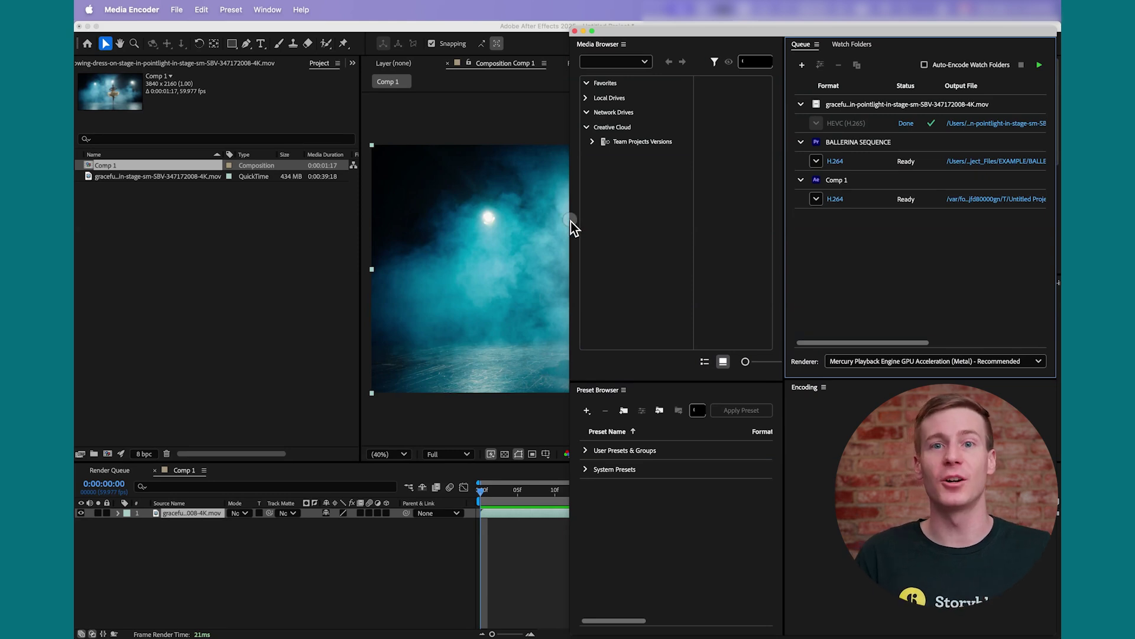
# - Widen the Media Encoder window to show more of the queue
pyautogui.moveTo(571, 221); pyautogui.dragTo(189, 204)
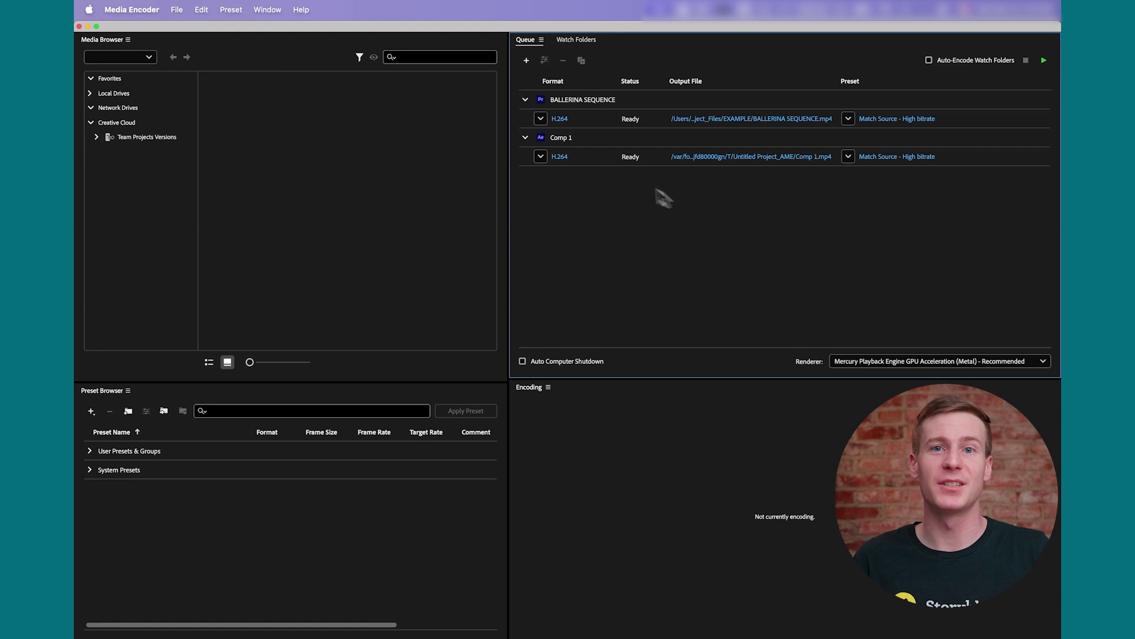
# - Give Comp 1 the Apple ProRes MXF OP1a format with the Apple ProRes 4444 with alpha preset
pyautogui.click(533, 136)
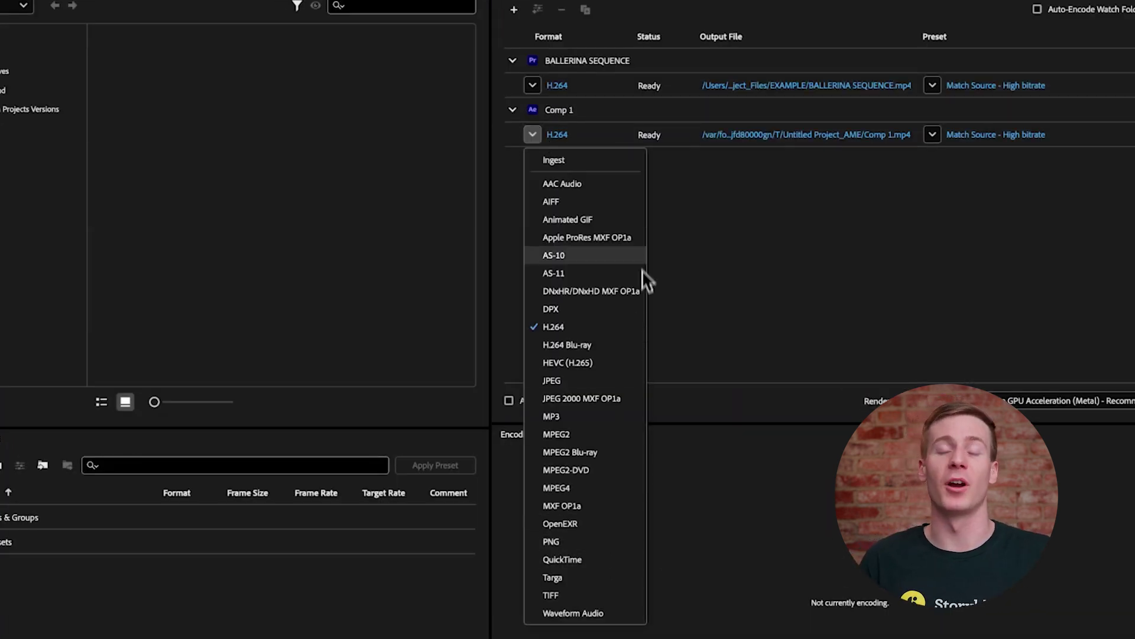
pyautogui.click(640, 238)
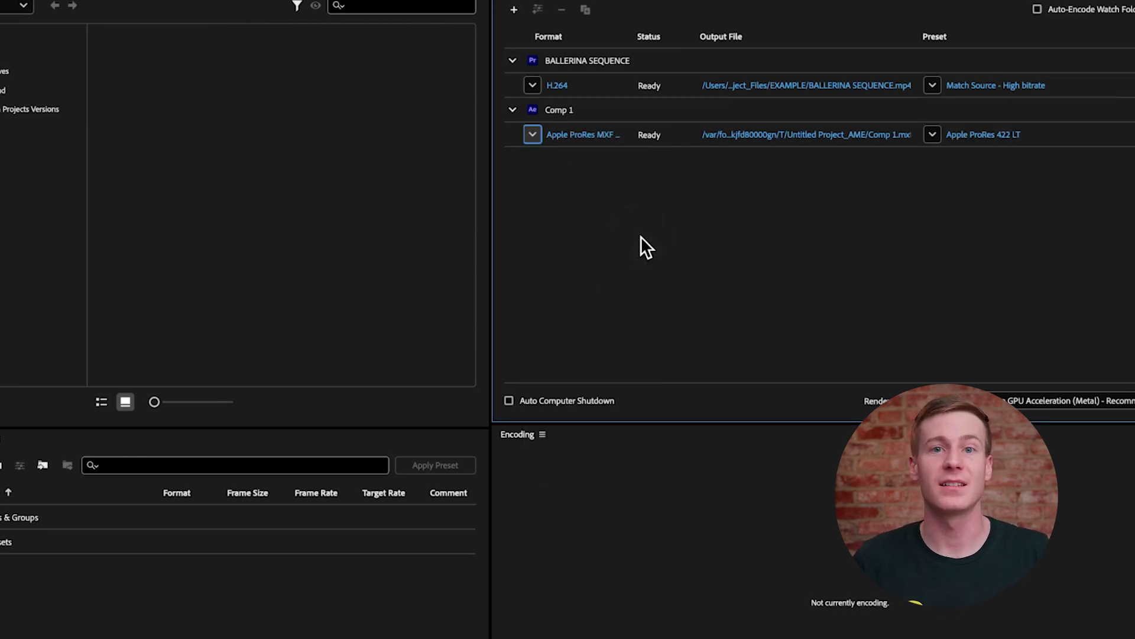
pyautogui.click(934, 136)
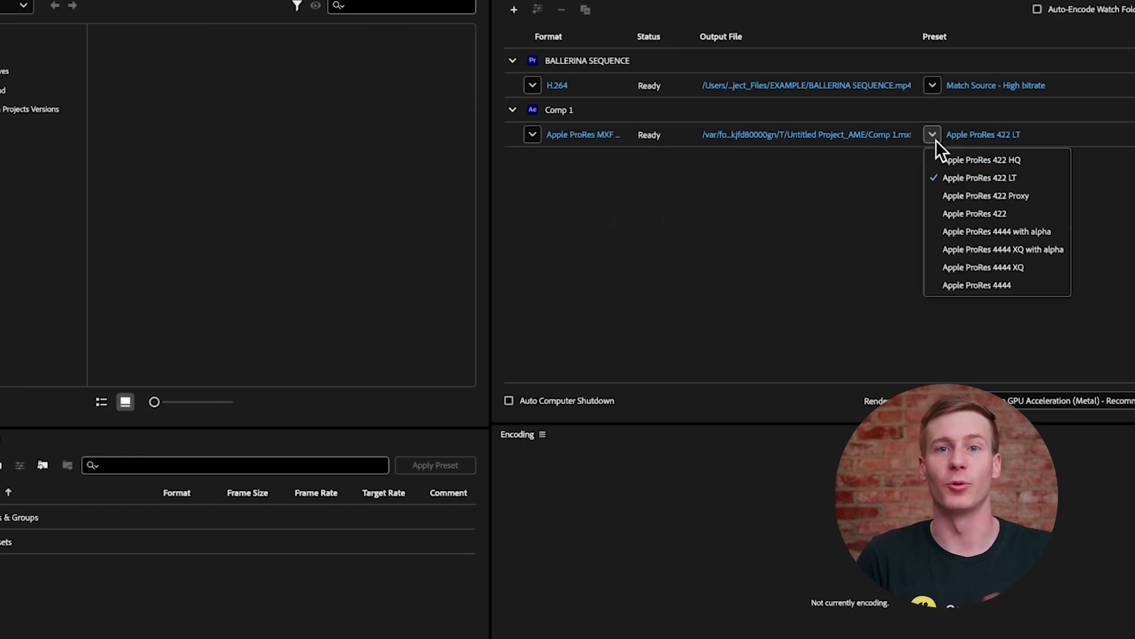
pyautogui.click(1050, 233)
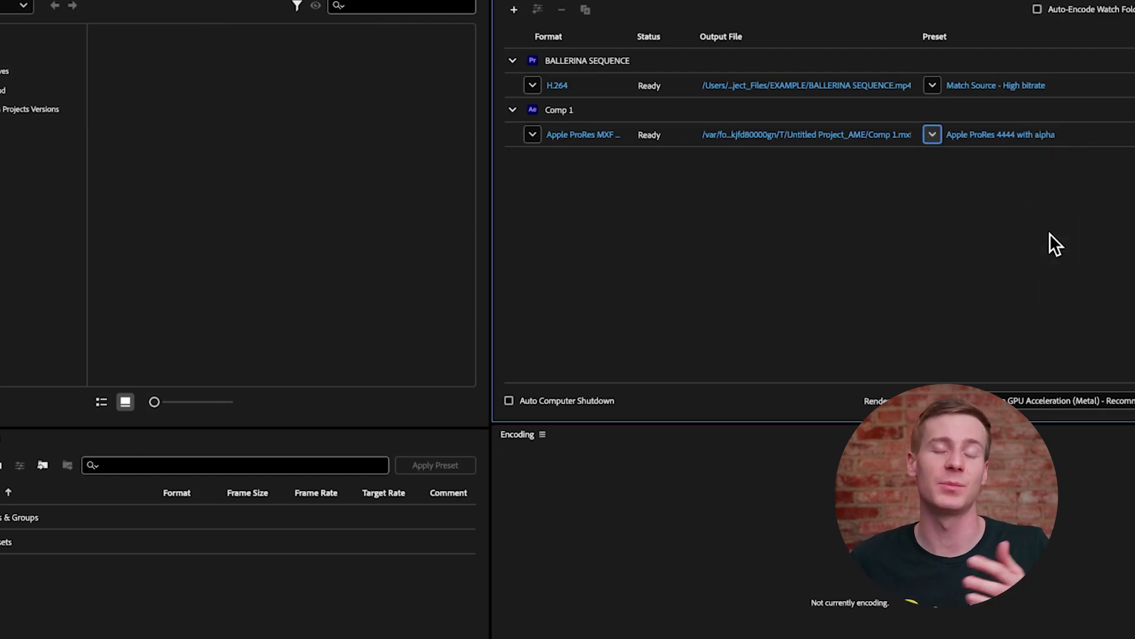